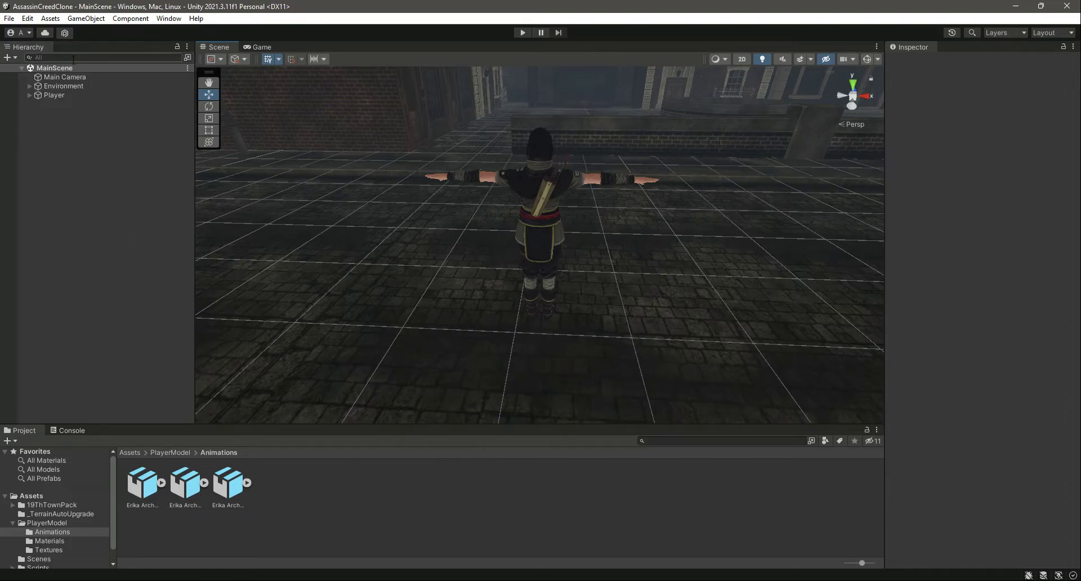
Expand the Player's Animator component and create an Animator Controller named PlayerController in the PlayerModel Animations folder
{"action": "left_click", "coordinate": [69, 94]}
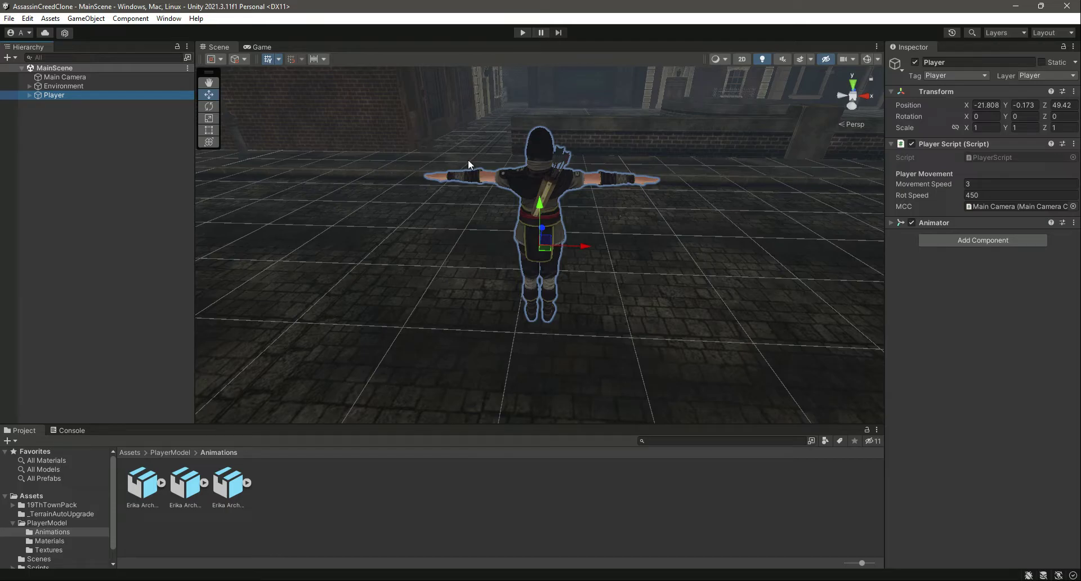
{"action": "left_click", "coordinate": [888, 223]}
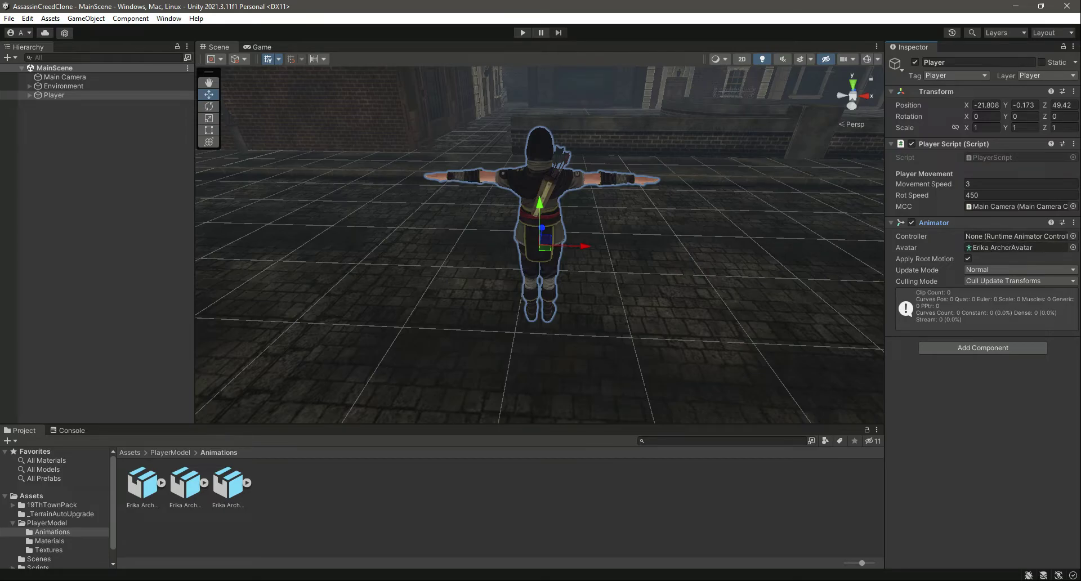
{"action": "left_click", "coordinate": [50, 524]}
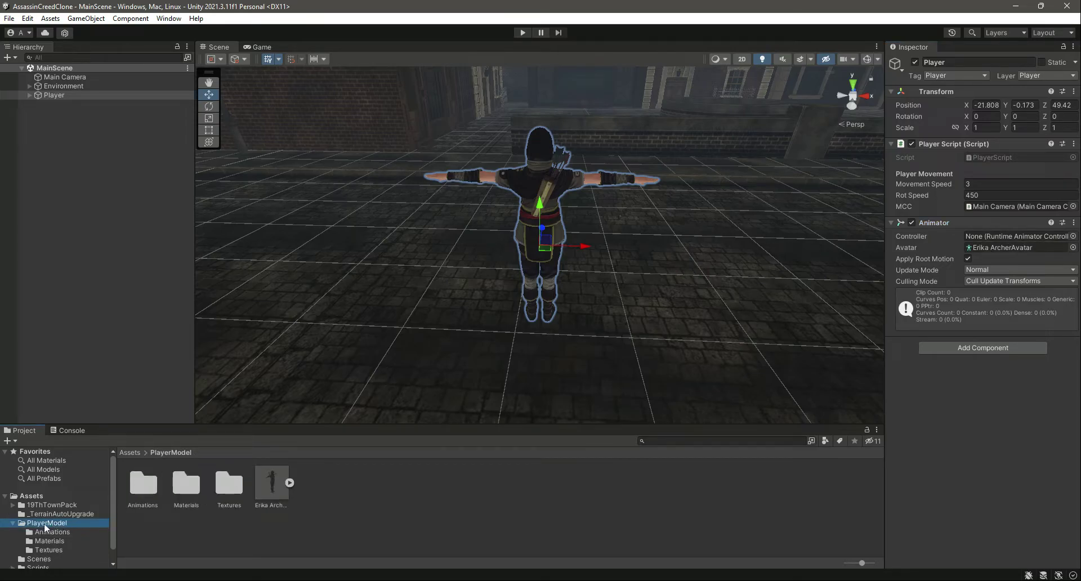
{"action": "double_click", "coordinate": [142, 490]}
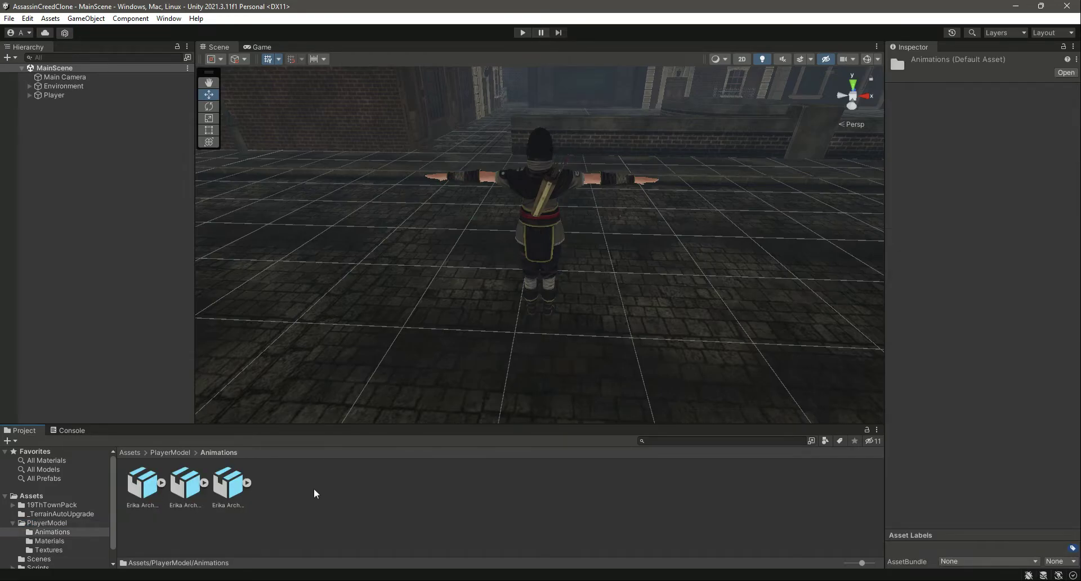
{"action": "right_click", "coordinate": [343, 490]}
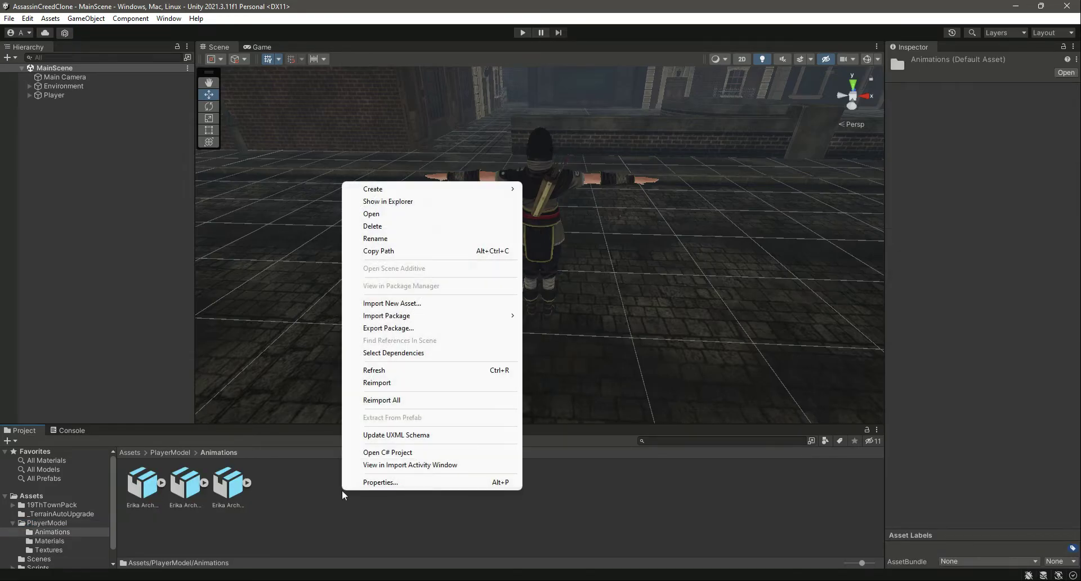
{"action": "mouse_move", "coordinate": [480, 190]}
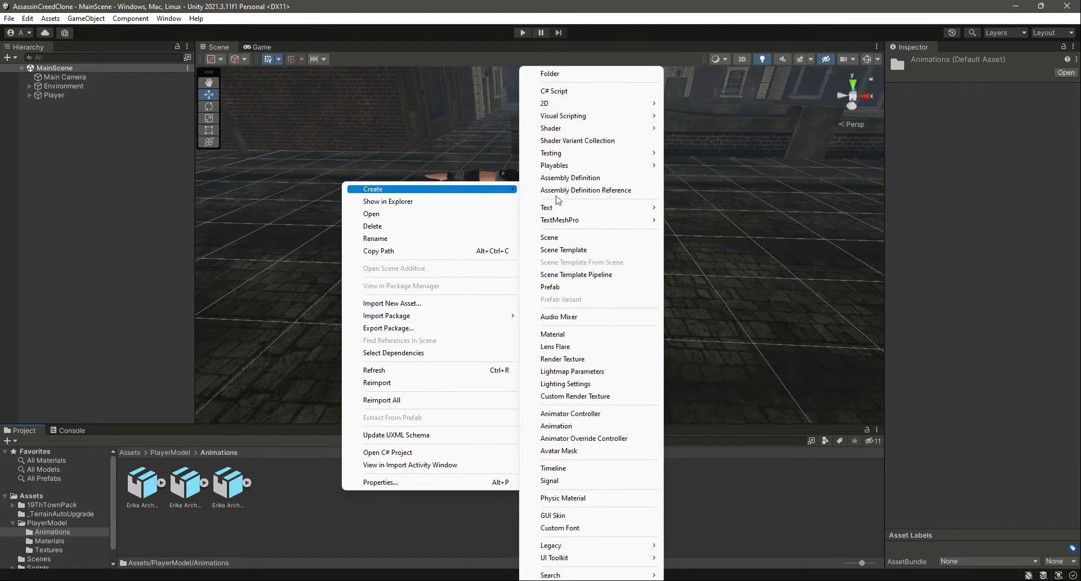
{"action": "left_click", "coordinate": [570, 414]}
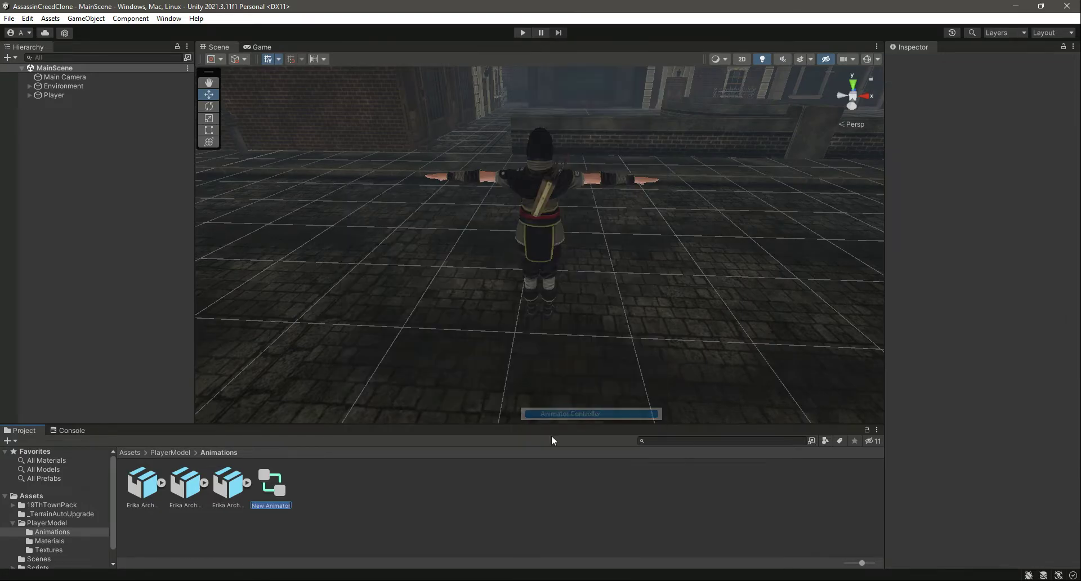
{"action": "type", "text": "Play"}
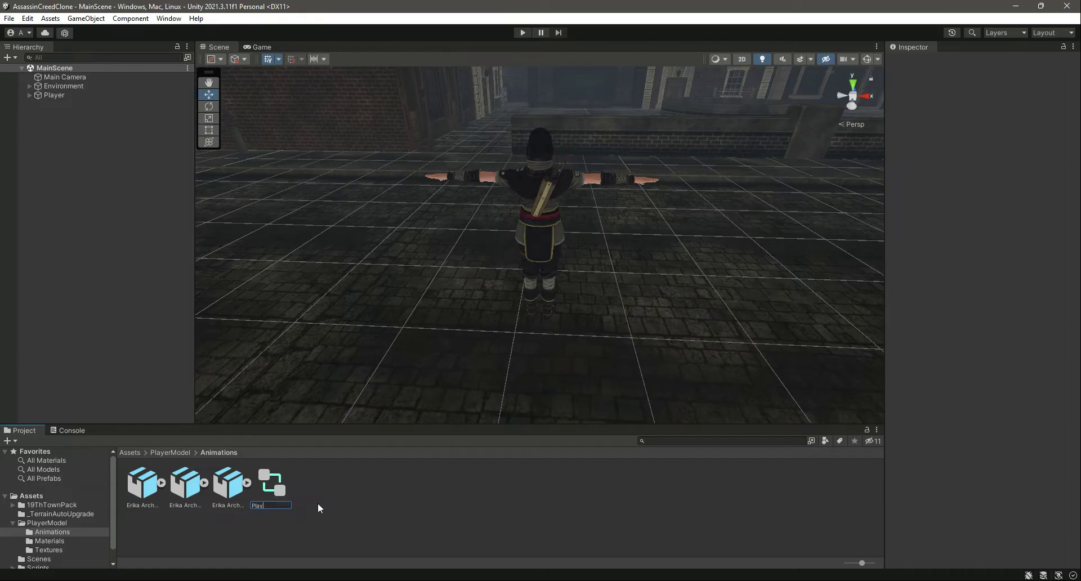
{"action": "type", "text": "erController"}
{"action": "key", "text": "Return"}
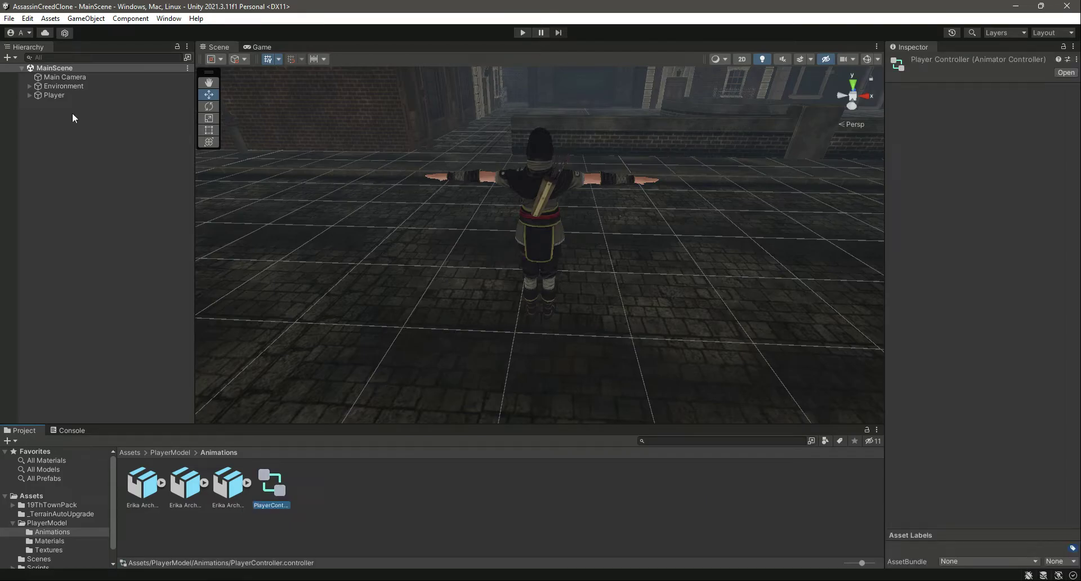
Assign PlayerController as the controller of the Player's Animator and open it in the Animator graph
{"action": "left_click", "coordinate": [54, 95]}
{"action": "left_click_drag", "start_coordinate": [271, 494], "coordinate": [988, 238]}
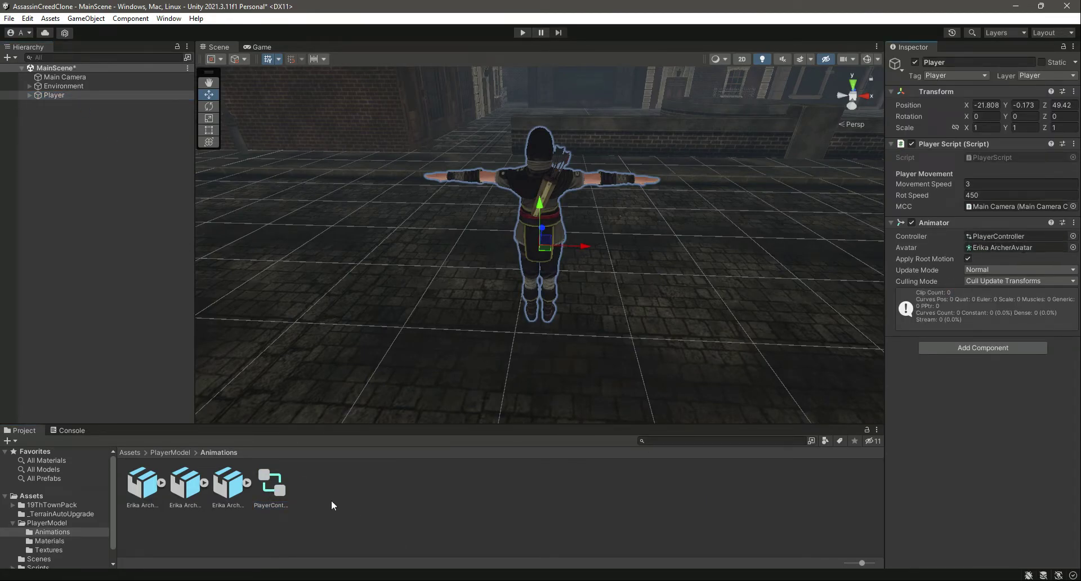
{"action": "double_click", "coordinate": [273, 485]}
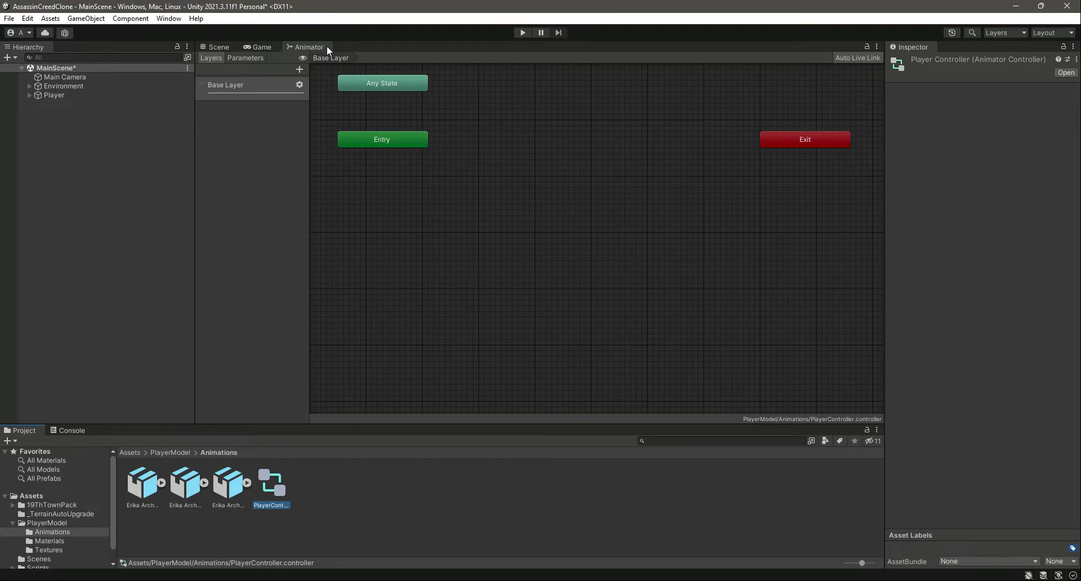
Stack the Exit, Any State and Entry nodes directly above one another in the upper middle of the graph
{"action": "left_click_drag", "start_coordinate": [420, 141], "coordinate": [597, 100]}
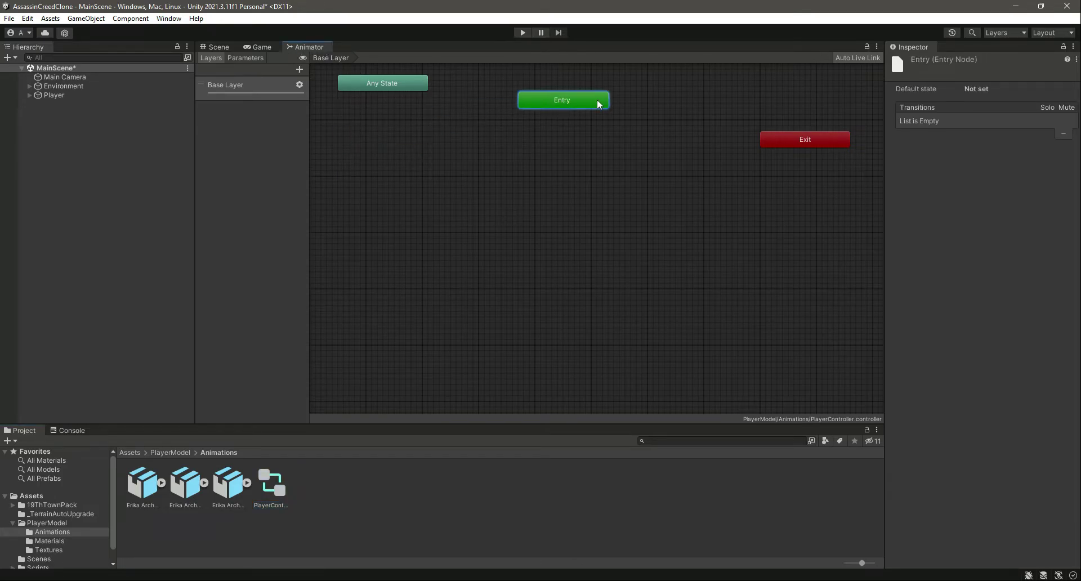
{"action": "left_click_drag", "start_coordinate": [367, 78], "coordinate": [553, 84]}
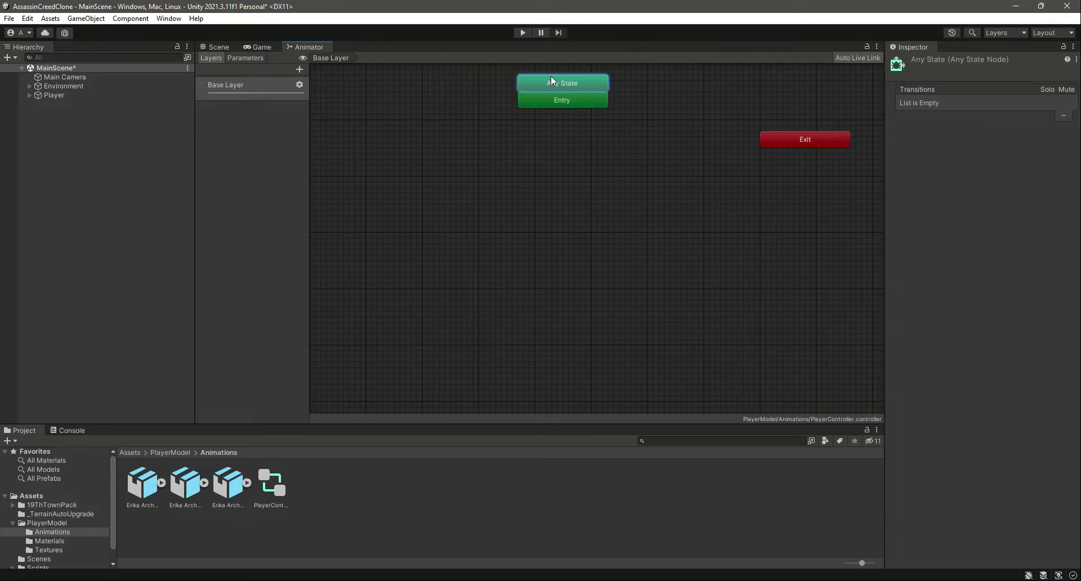
{"action": "left_click_drag", "start_coordinate": [809, 136], "coordinate": [587, 64]}
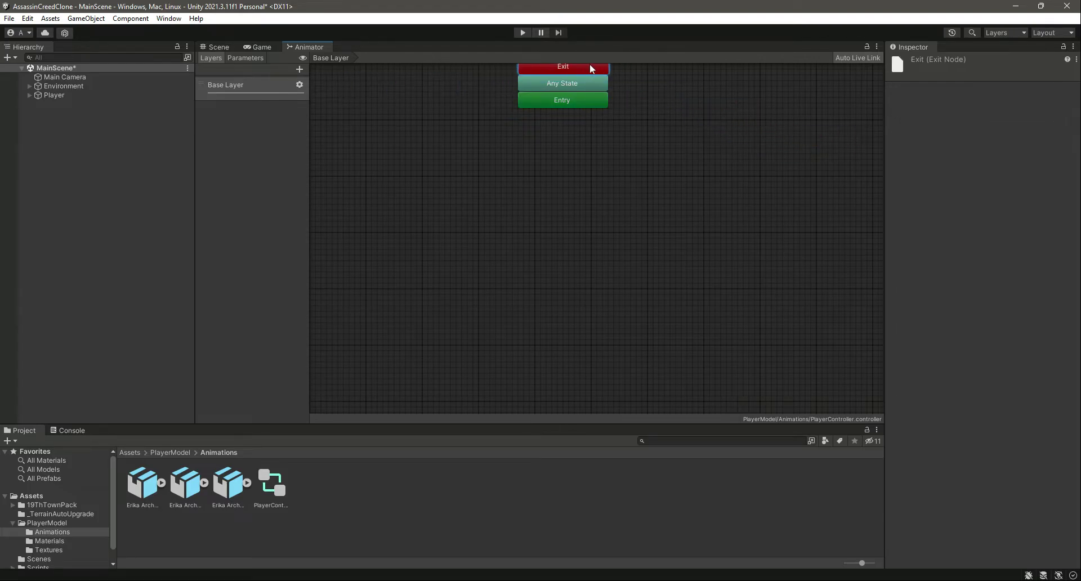
{"action": "scroll", "coordinate": [650, 106], "scroll_direction": "down", "scroll_amount": 1}
{"action": "scroll", "coordinate": [652, 66], "scroll_direction": "up", "scroll_amount": 1}
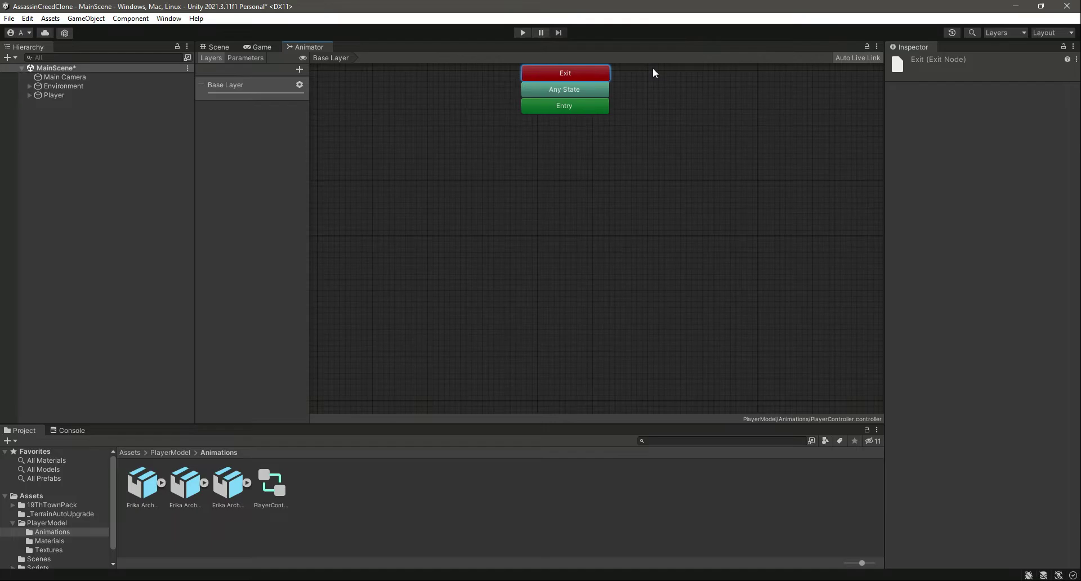
{"action": "left_click", "coordinate": [599, 178]}
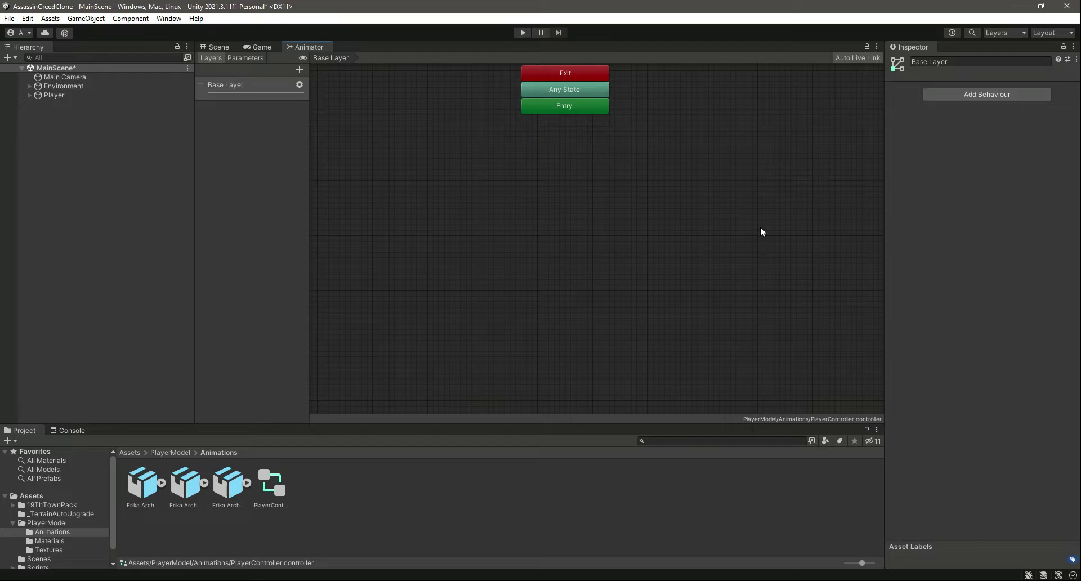
{"action": "right_click", "coordinate": [599, 197]}
{"action": "mouse_move", "coordinate": [669, 205]}
{"action": "left_click", "coordinate": [802, 275]}
Create a state from a new blend tree in the Base Layer and place it directly below the Entry node
{"action": "right_click", "coordinate": [509, 204]}
{"action": "mouse_move", "coordinate": [546, 203]}
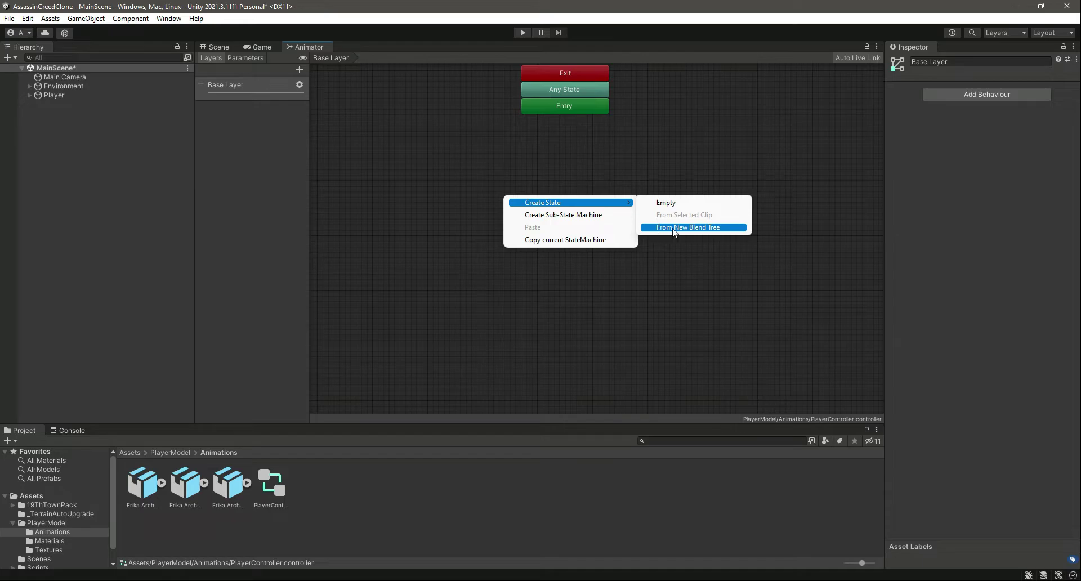
{"action": "left_click", "coordinate": [691, 228]}
{"action": "left_click_drag", "start_coordinate": [601, 210], "coordinate": [593, 162]}
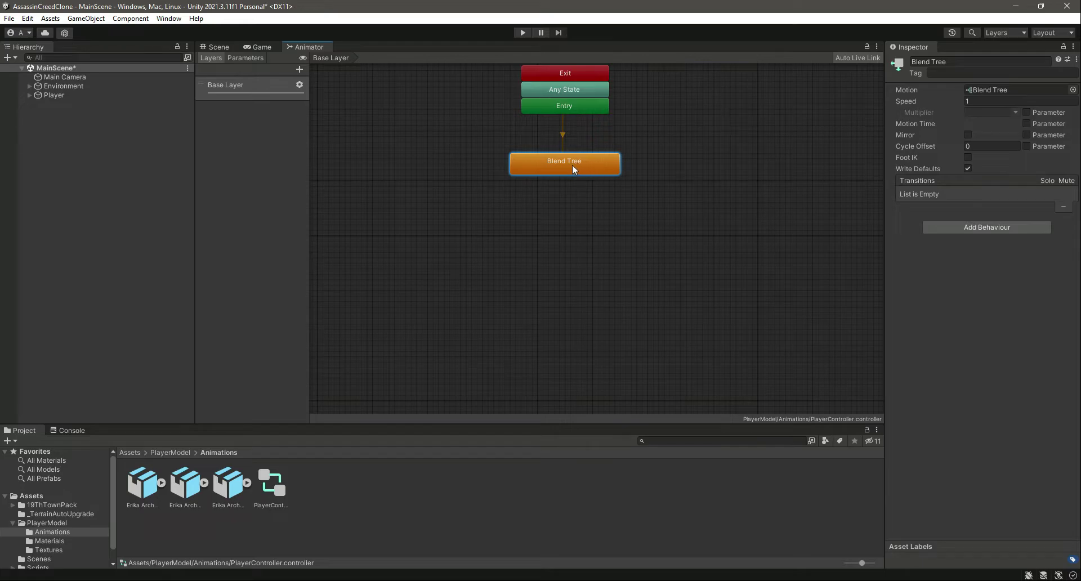
Rename the blend tree state in the Base Layer to Basic Locomotions
{"action": "double_click", "coordinate": [573, 166]}
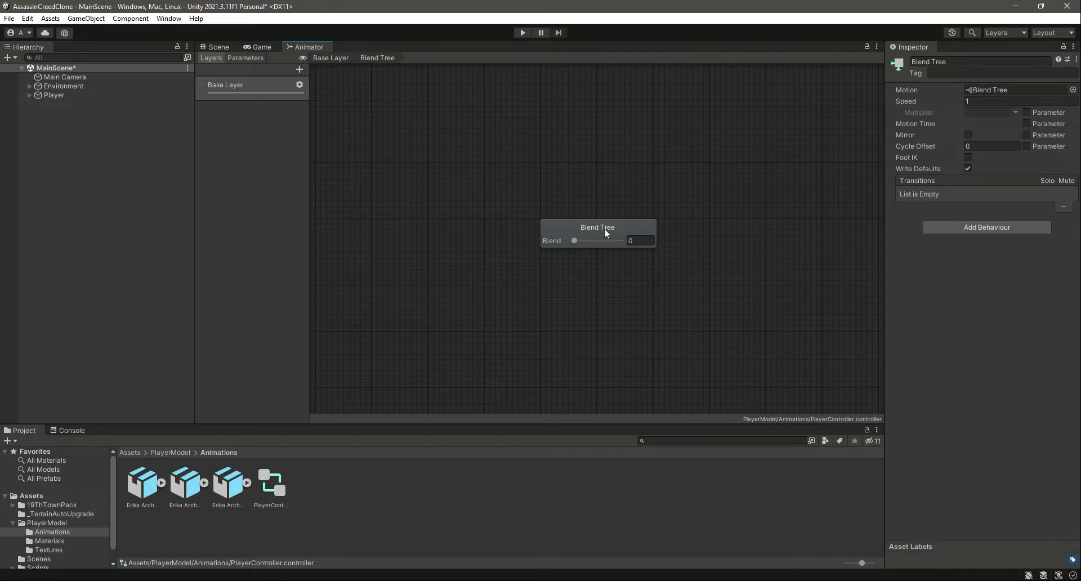
{"action": "left_click", "coordinate": [333, 58]}
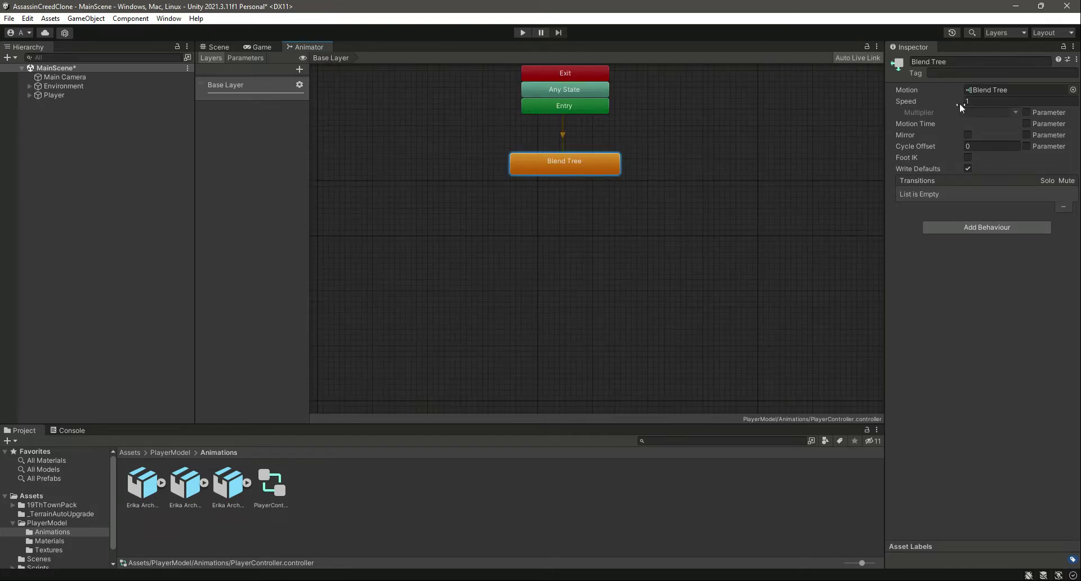
{"action": "left_click", "coordinate": [954, 61]}
{"action": "type", "text": "Basic Locmotions"}
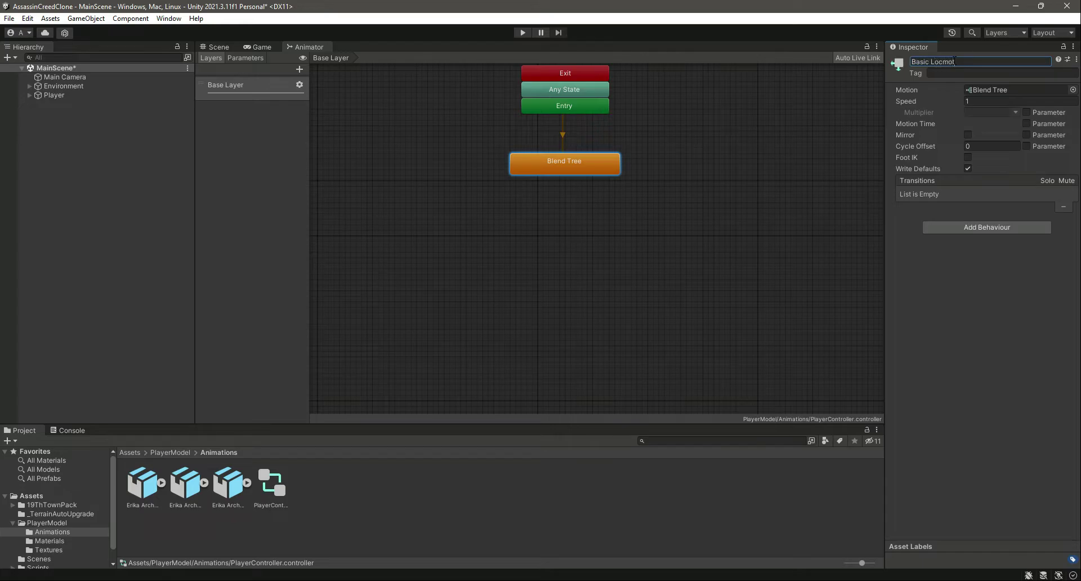
{"action": "key", "text": "Return"}
{"action": "left_click", "coordinate": [604, 199]}
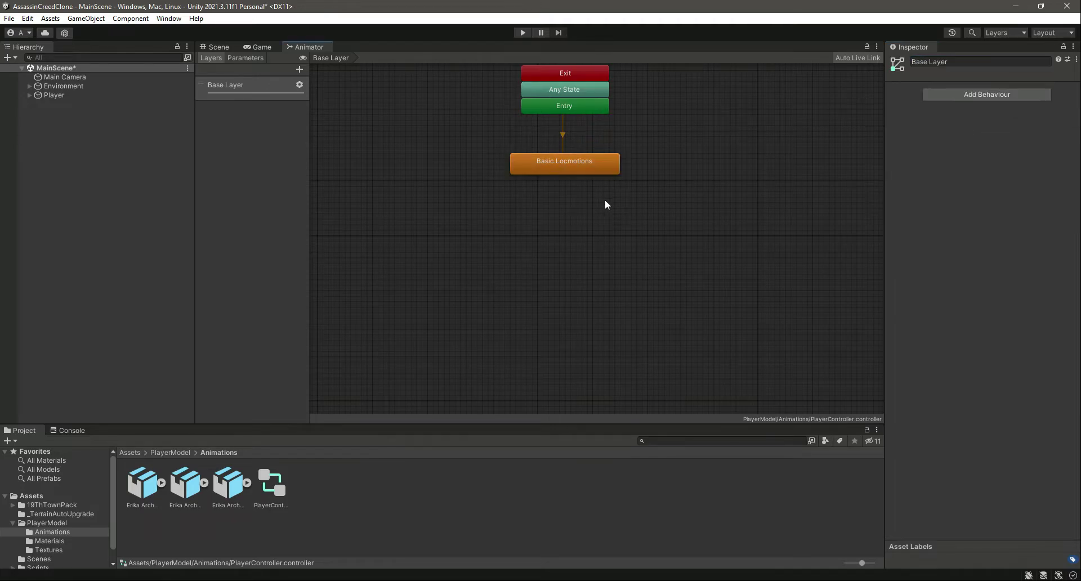
{"action": "left_click", "coordinate": [580, 170]}
{"action": "left_click", "coordinate": [947, 62]}
{"action": "type", "text": "o"}
{"action": "key", "text": "Return"}
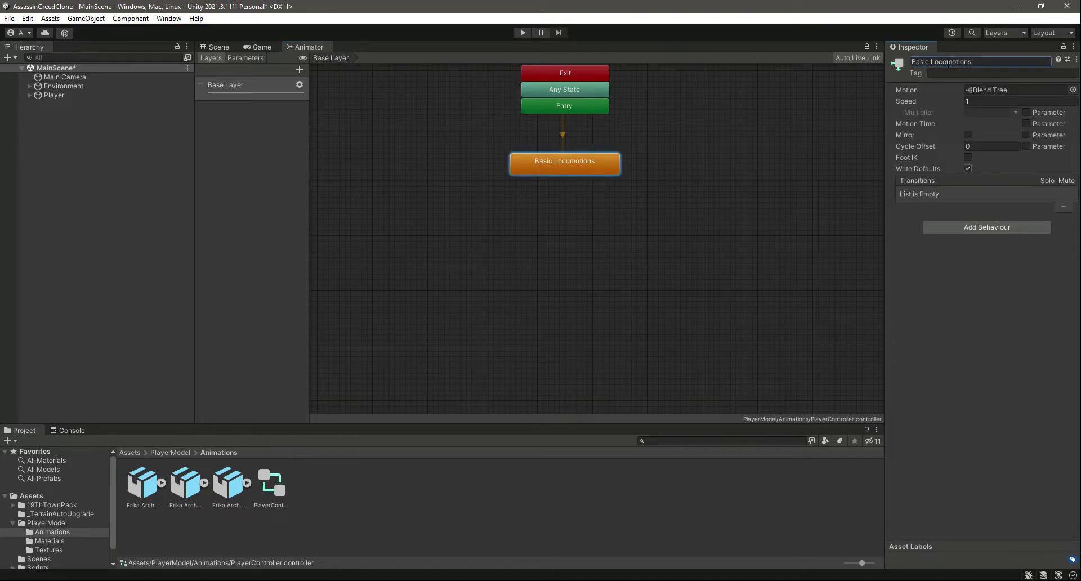
{"action": "left_click", "coordinate": [624, 273]}
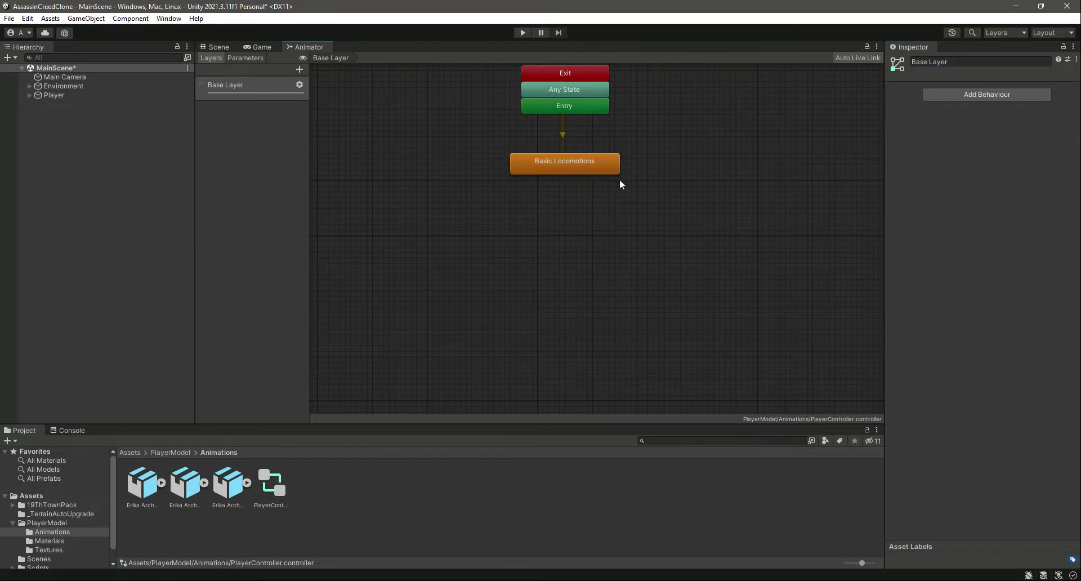
Open the Basic Locomotions state and choose 1D as the blend type of its blend tree
{"action": "double_click", "coordinate": [584, 168]}
{"action": "left_click", "coordinate": [617, 228]}
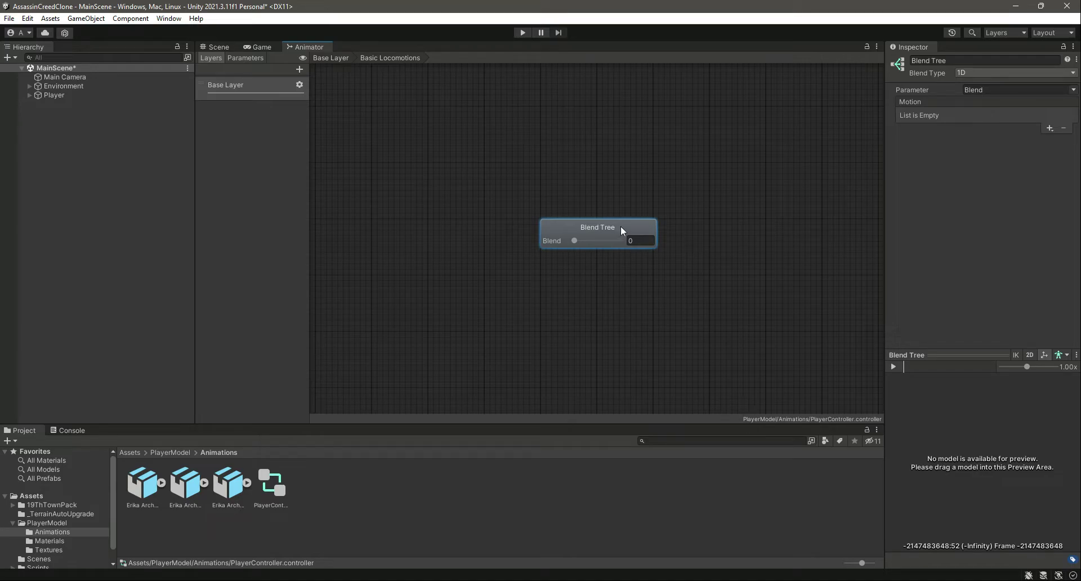
{"action": "left_click", "coordinate": [960, 72]}
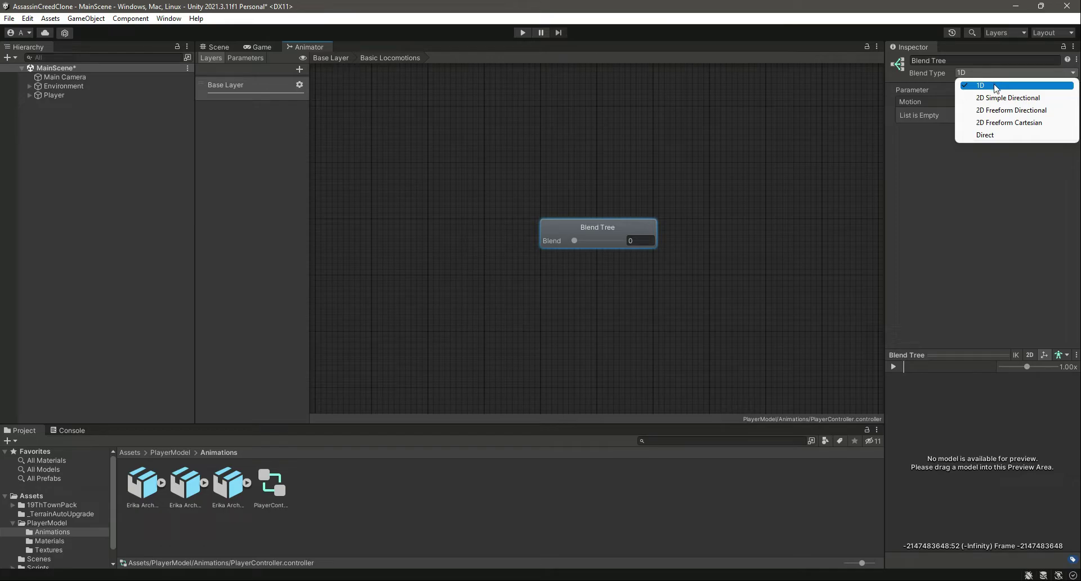
{"action": "left_click", "coordinate": [995, 85]}
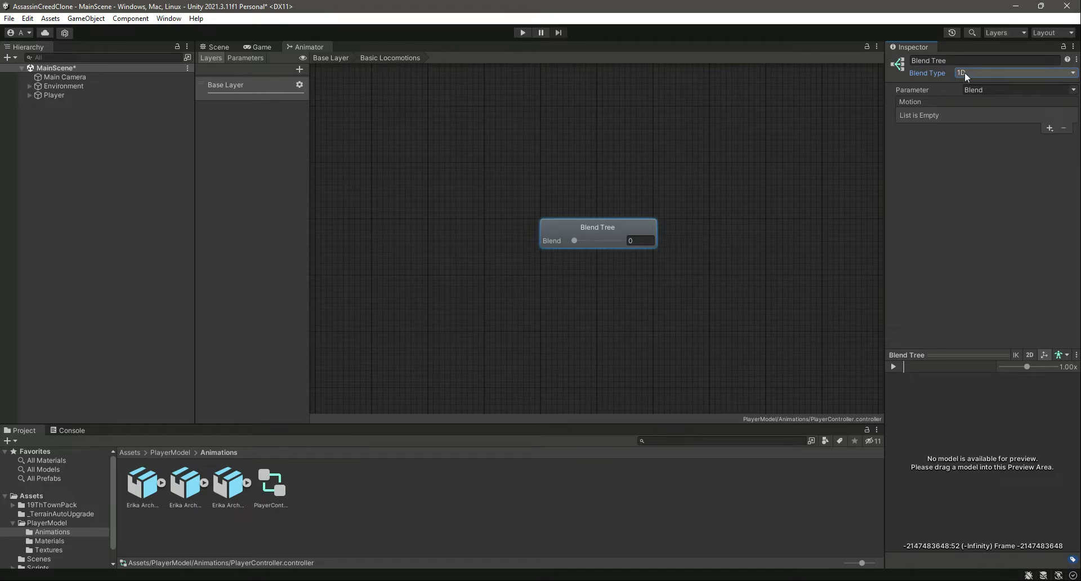
Add three motion fields to the blend tree, keeping Automate Thresholds enabled
{"action": "left_click", "coordinate": [1049, 128]}
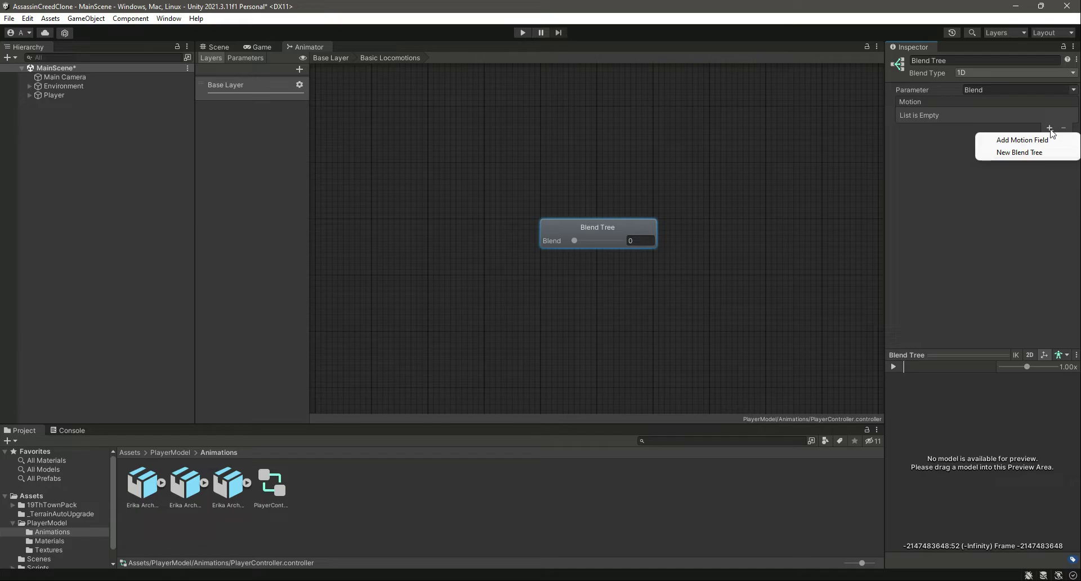
{"action": "left_click", "coordinate": [1017, 144]}
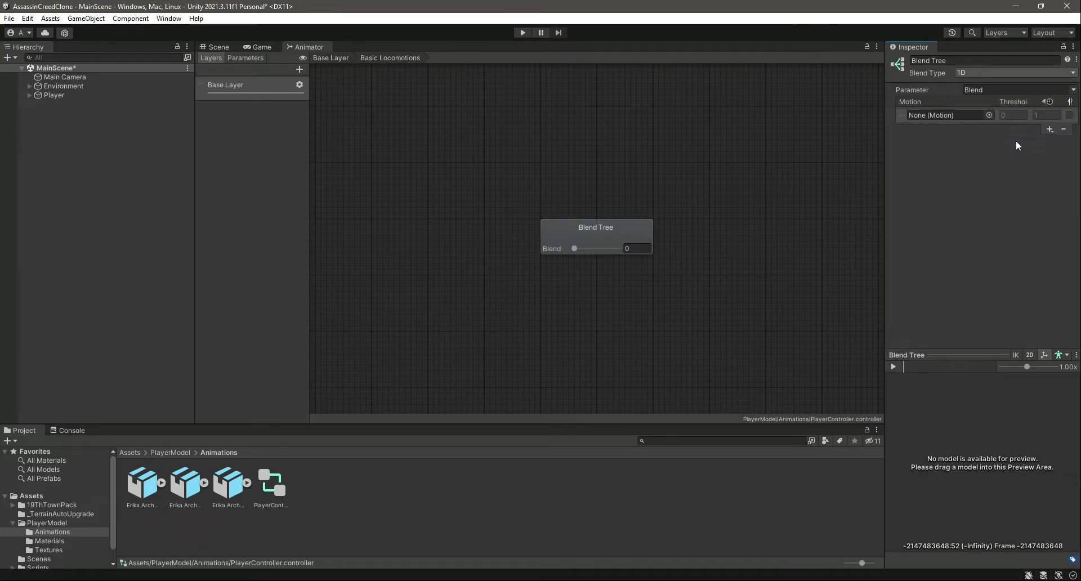
{"action": "left_click", "coordinate": [1049, 129]}
{"action": "left_click", "coordinate": [1024, 141]}
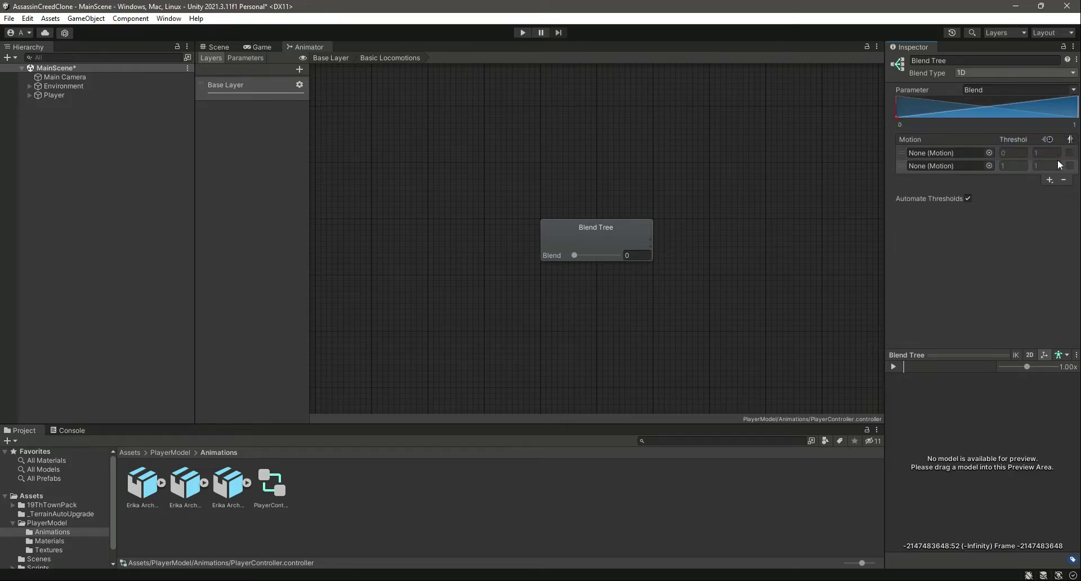
{"action": "left_click", "coordinate": [1049, 179]}
{"action": "left_click", "coordinate": [1023, 190]}
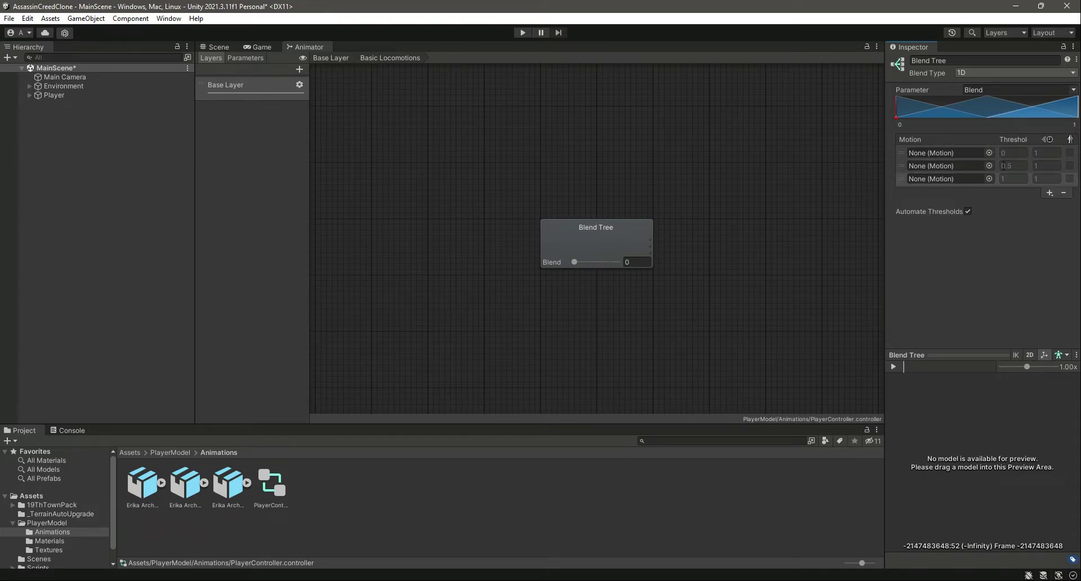
{"action": "left_click", "coordinate": [969, 212]}
{"action": "left_click", "coordinate": [968, 212]}
Expand the three Erika Archer models and assign their Idle, Walking and Running clips, in that order, to the blend tree's motion fields
{"action": "left_click", "coordinate": [161, 483]}
{"action": "left_click", "coordinate": [289, 483]}
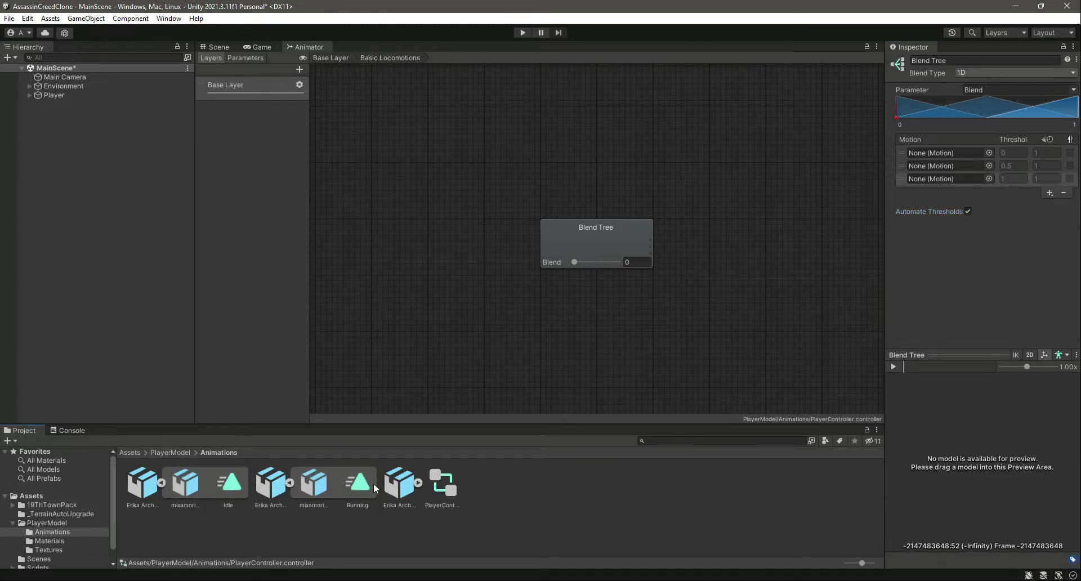
{"action": "left_click", "coordinate": [417, 482]}
{"action": "left_click_drag", "start_coordinate": [235, 487], "coordinate": [921, 187]}
{"action": "left_click_drag", "start_coordinate": [957, 150], "coordinate": [957, 151]}
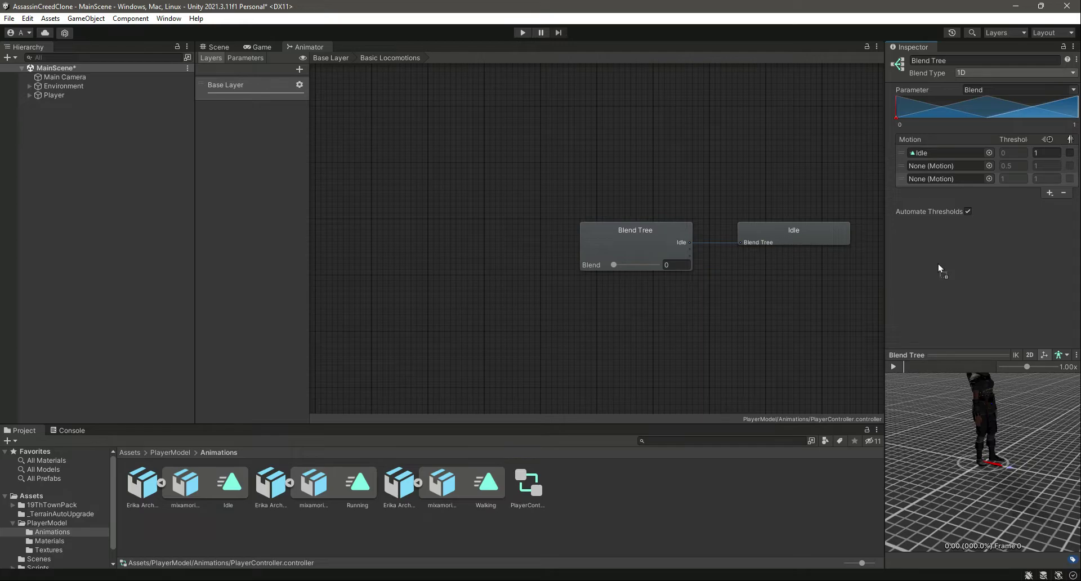
{"action": "left_click_drag", "start_coordinate": [486, 482], "coordinate": [947, 167]}
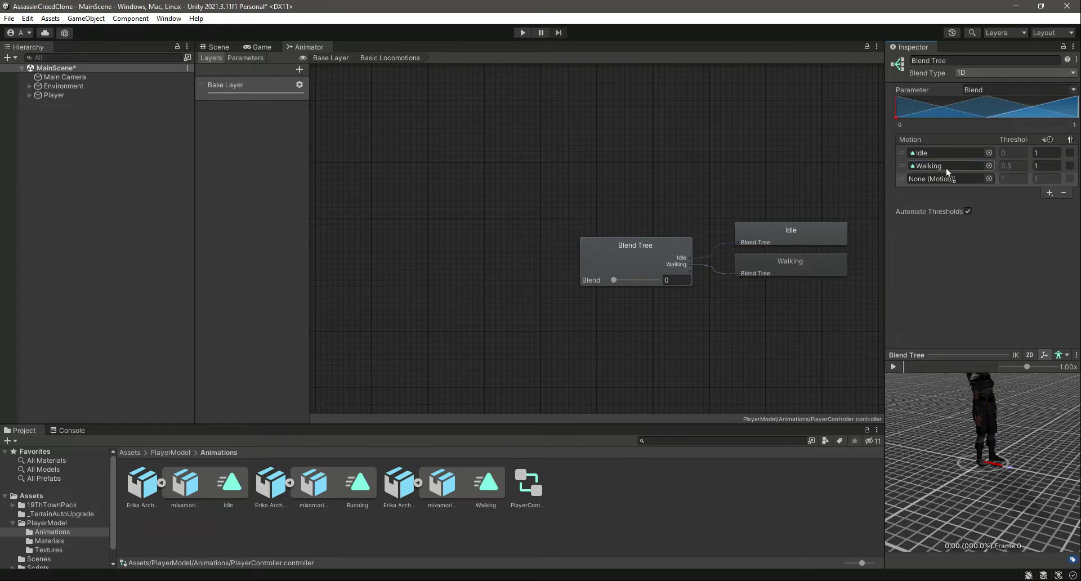
{"action": "left_click", "coordinate": [359, 483]}
{"action": "left_click_drag", "start_coordinate": [360, 482], "coordinate": [964, 180]}
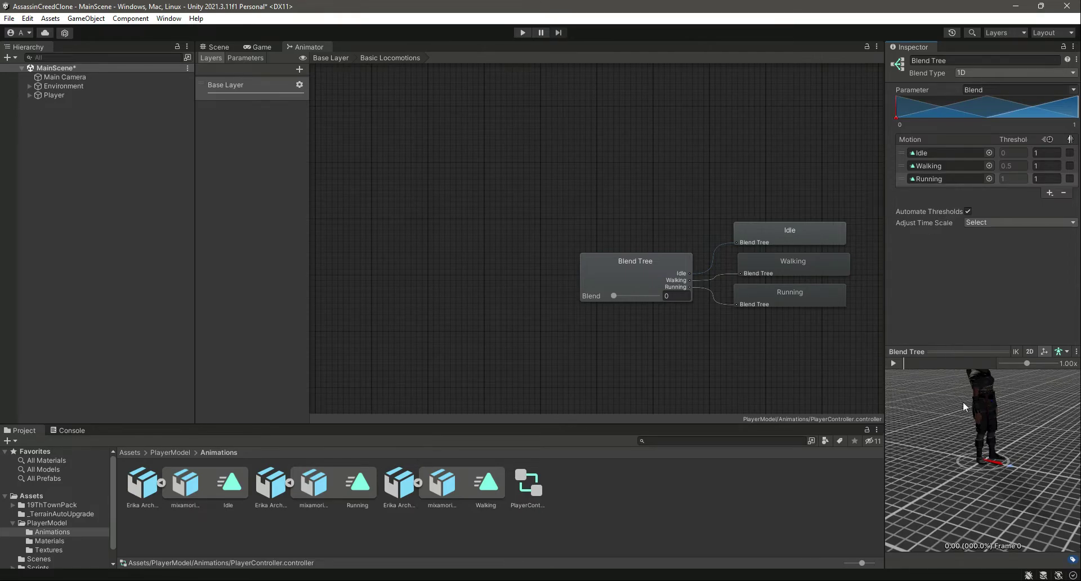
Orbit and play the blend tree's preview at blend value 0, and show the controller's parameter list
{"action": "left_click_drag", "start_coordinate": [998, 448], "coordinate": [973, 467]}
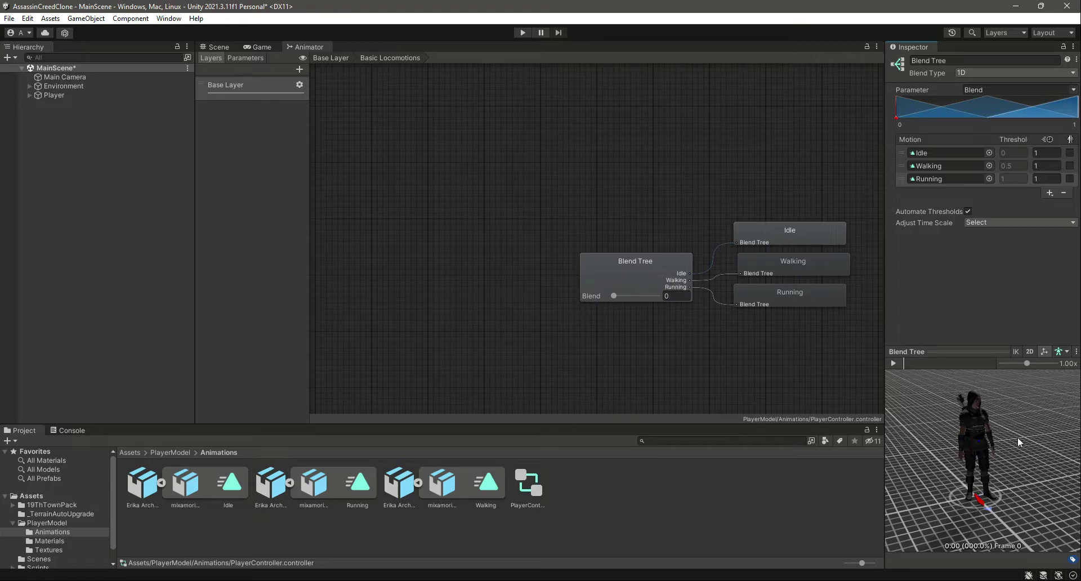
{"action": "left_click", "coordinate": [894, 363]}
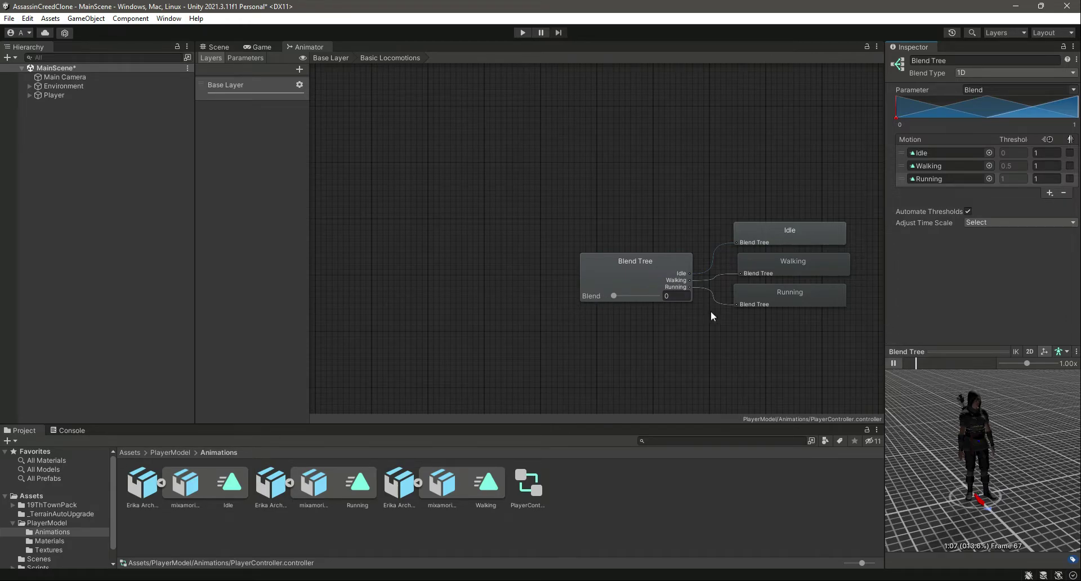
{"action": "left_click", "coordinate": [676, 295]}
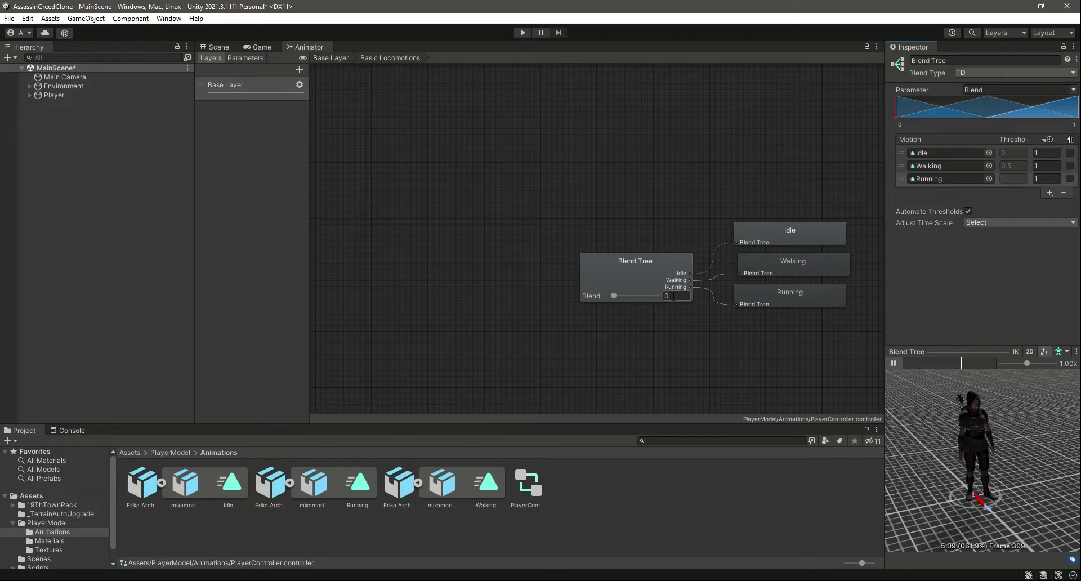
{"action": "mouse_move", "coordinate": [616, 295]}
{"action": "left_mouse_down"}
{"action": "mouse_move", "coordinate": [663, 296]}
{"action": "mouse_move", "coordinate": [605, 300]}
{"action": "mouse_move", "coordinate": [668, 297]}
{"action": "mouse_move", "coordinate": [587, 300]}
{"action": "mouse_move", "coordinate": [671, 293]}
{"action": "mouse_move", "coordinate": [610, 297]}
{"action": "left_mouse_up"}
{"action": "left_click", "coordinate": [739, 506]}
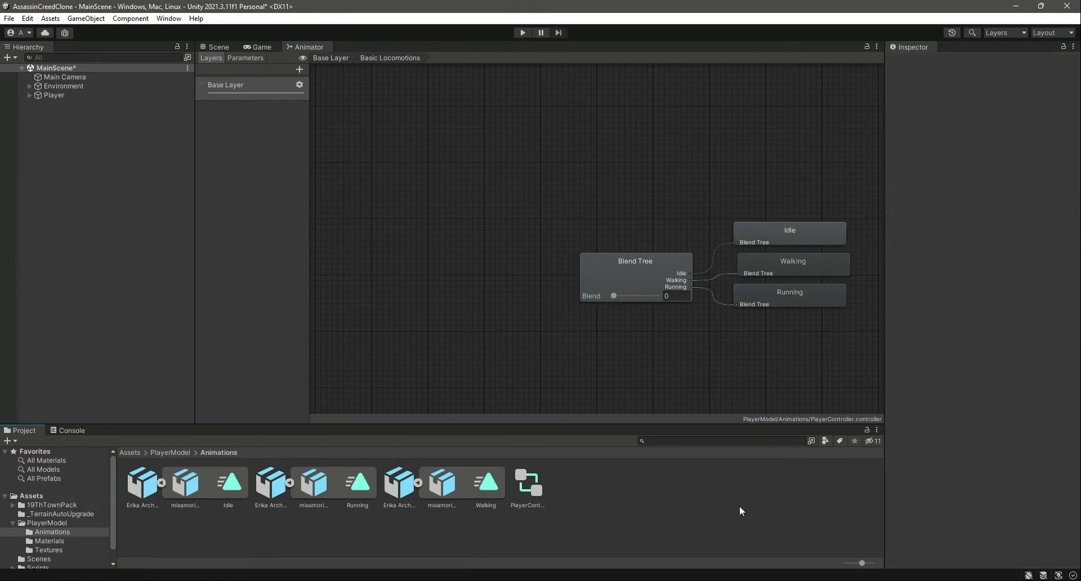
{"action": "left_click", "coordinate": [256, 57]}
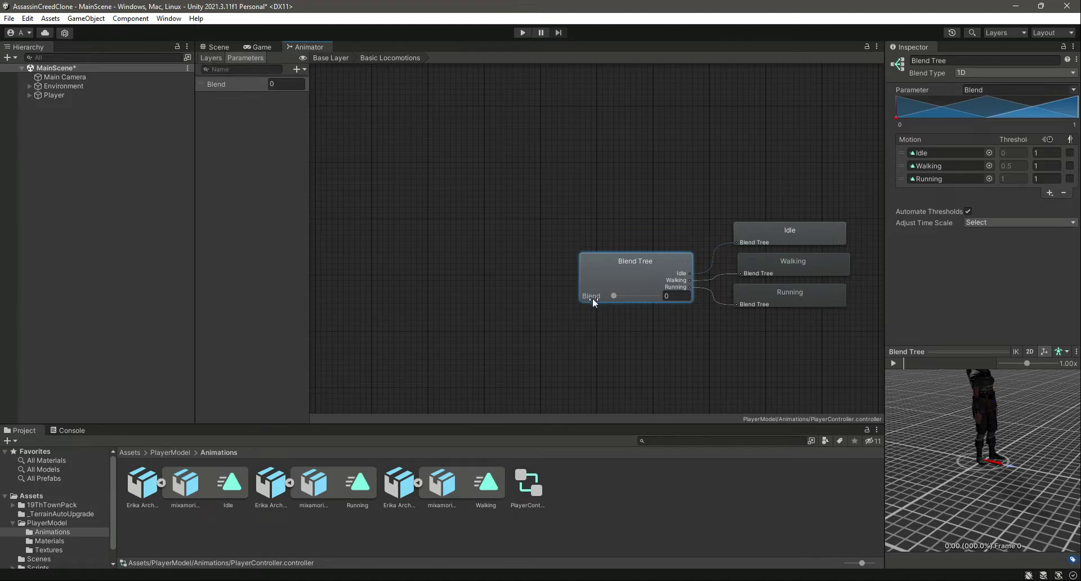
{"action": "left_click", "coordinate": [305, 68]}
{"action": "left_click", "coordinate": [317, 107]}
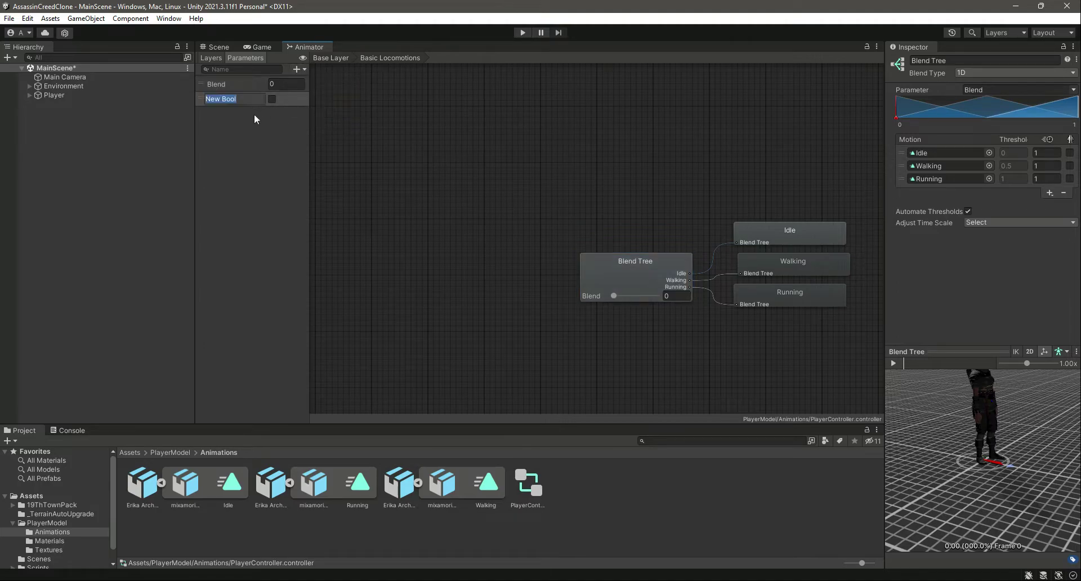
{"action": "key", "text": "Delete"}
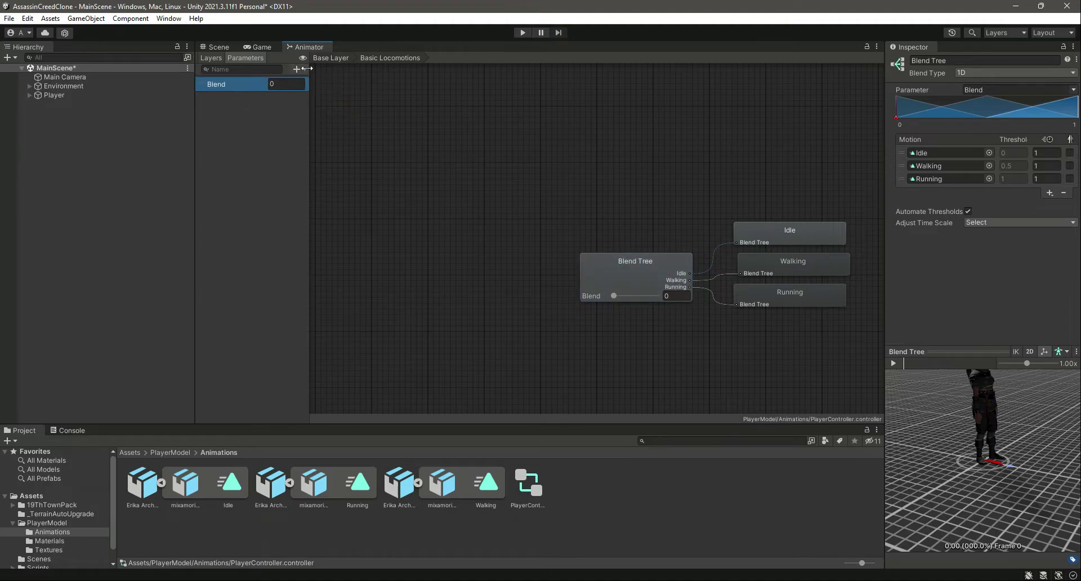
{"action": "left_click", "coordinate": [304, 69]}
{"action": "left_click", "coordinate": [320, 83]}
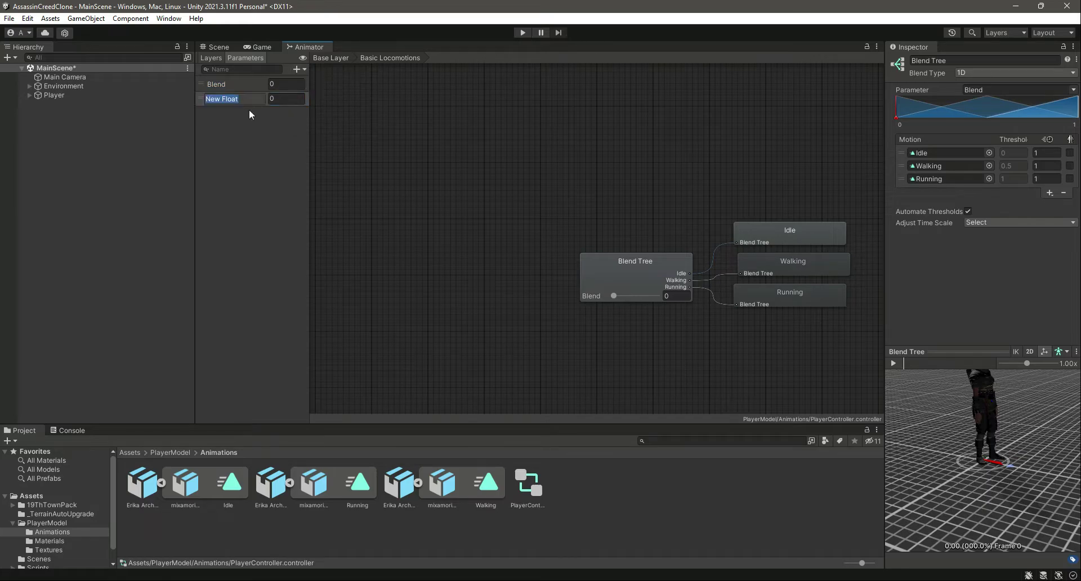
{"action": "key", "text": "Delete"}
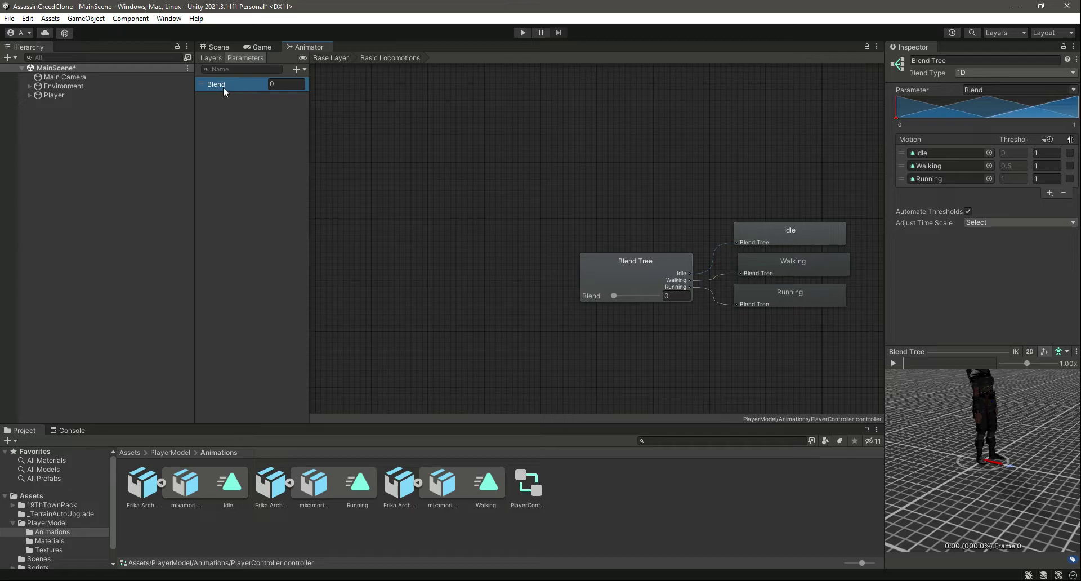
Rename the Blend parameter to movementValue
{"action": "double_click", "coordinate": [223, 84]}
{"action": "type", "text": "movement"}
{"action": "type", "text": "Amount"}
{"action": "key", "text": "BackSpace"}
{"action": "key", "text": "BackSpace"}
{"action": "key", "text": "BackSpace"}
{"action": "key", "text": "BackSpace"}
{"action": "key", "text": "BackSpace"}
{"action": "key", "text": "BackSpace"}
{"action": "type", "text": "Value"}
{"action": "key", "text": "Return"}
Play the blend tree preview while raising movementValue to about 0.5, and return it to 0
{"action": "left_click_drag", "start_coordinate": [966, 414], "coordinate": [924, 413]}
{"action": "left_click", "coordinate": [896, 363]}
{"action": "left_click_drag", "start_coordinate": [614, 295], "coordinate": [634, 302]}
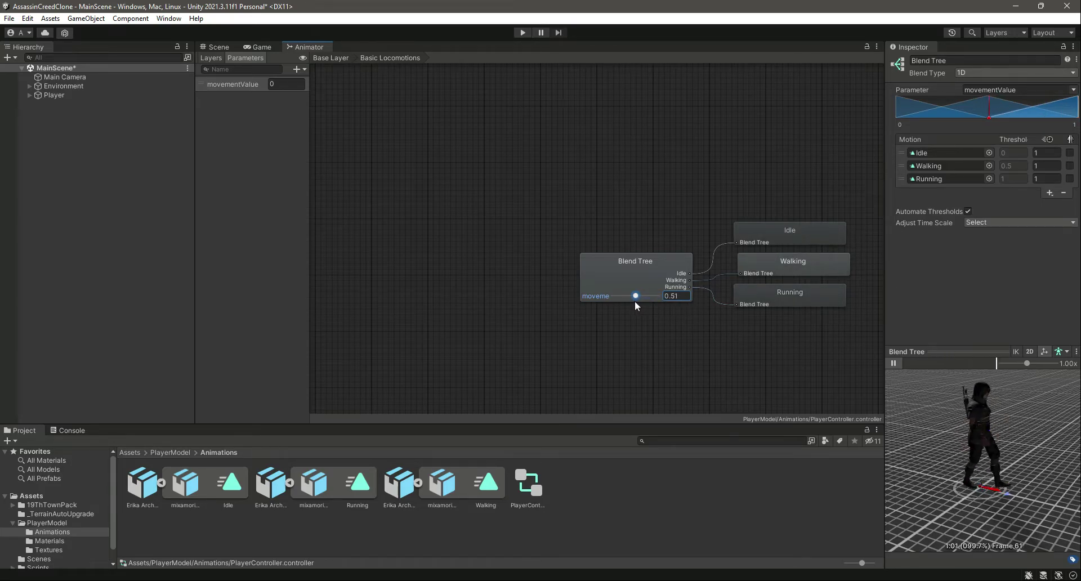
{"action": "left_click_drag", "start_coordinate": [635, 303], "coordinate": [583, 289]}
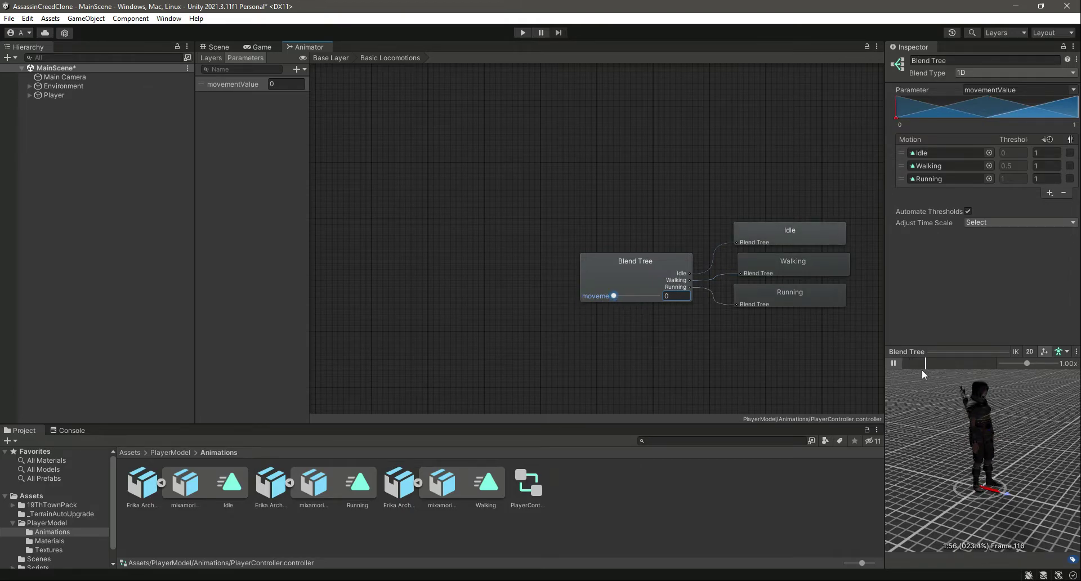
{"action": "left_click", "coordinate": [674, 511]}
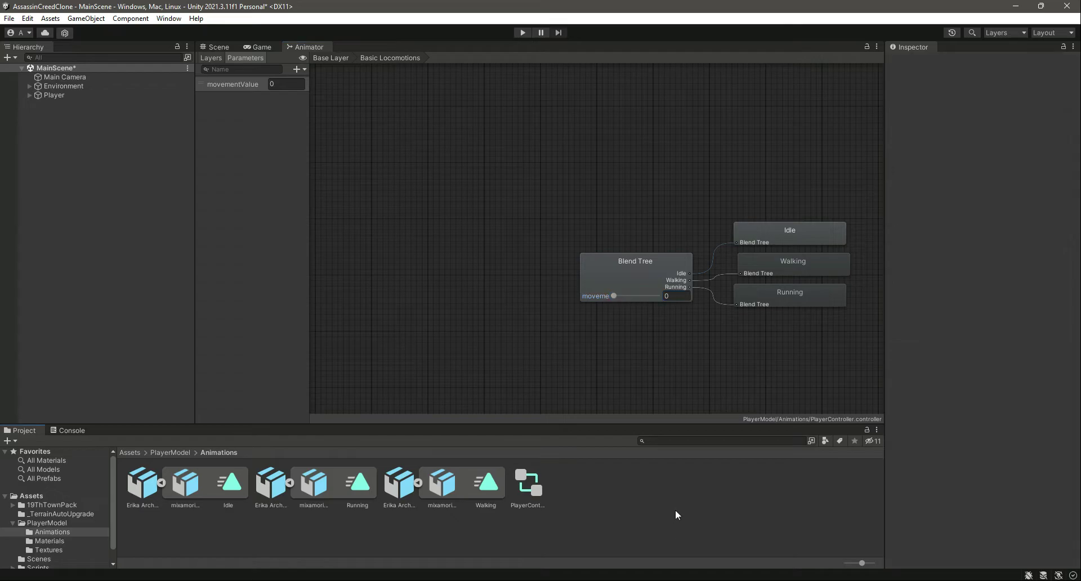
Disable Automate Thresholds for the blend tree and set the Walking motion's threshold to 0.2
{"action": "key", "text": "ctrl+z"}
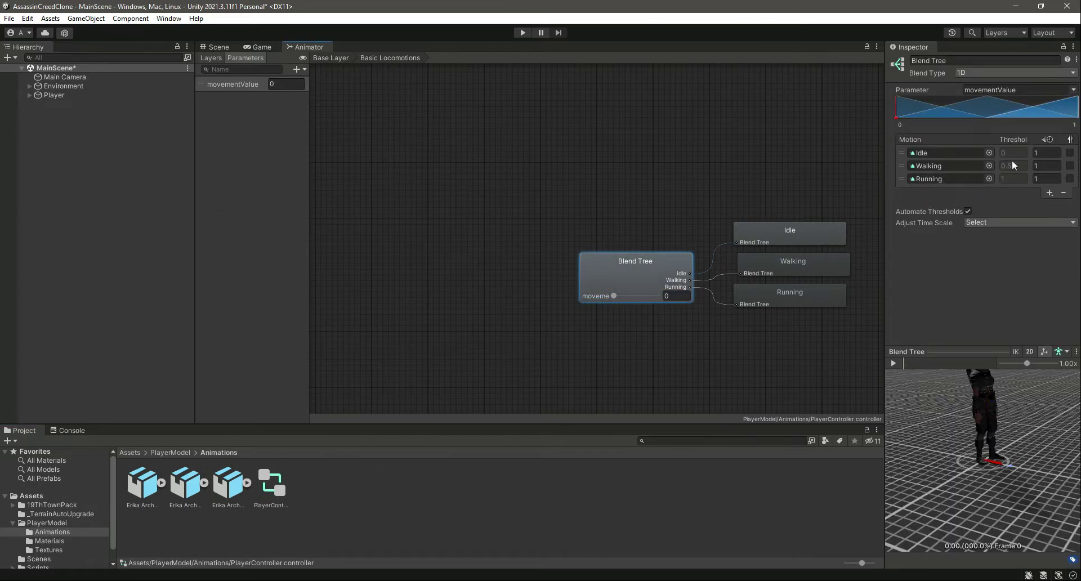
{"action": "left_click", "coordinate": [968, 211]}
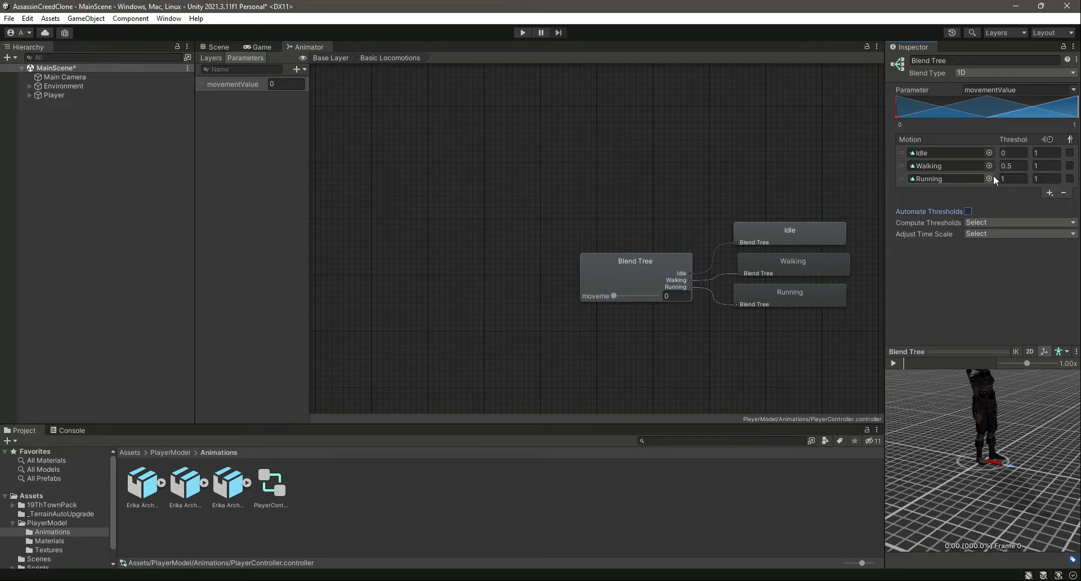
{"action": "left_click", "coordinate": [1014, 166]}
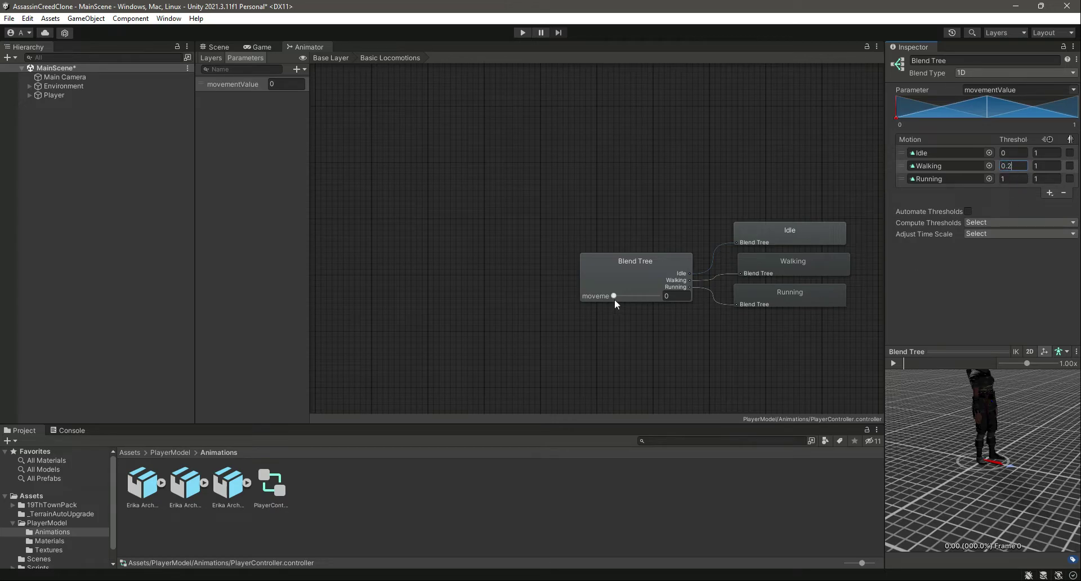
Preview the blend across the full movementValue range from 0 to 1, return it to 0 and stop playback
{"action": "left_click", "coordinate": [892, 363]}
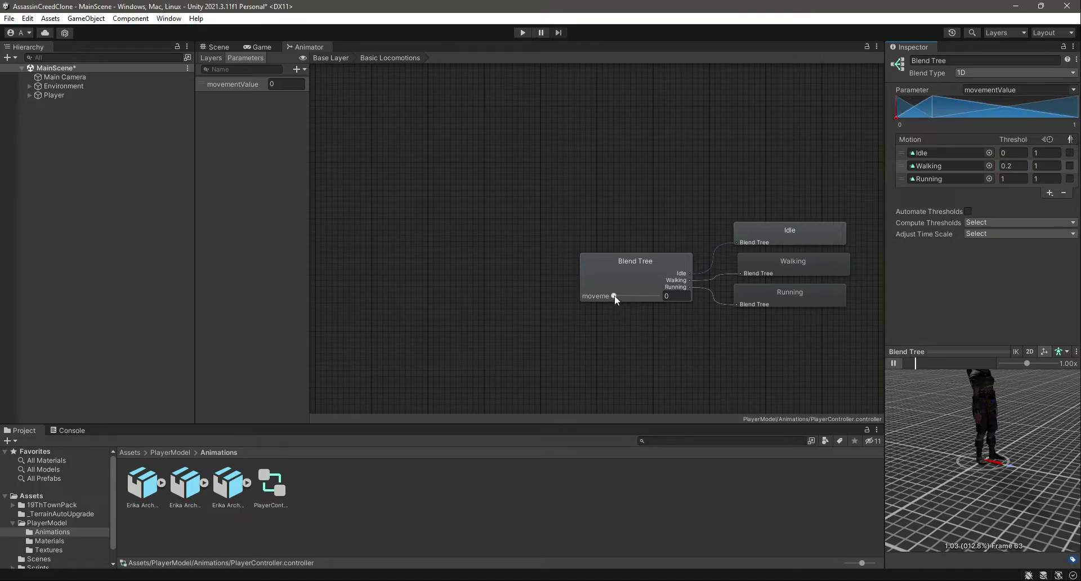
{"action": "left_click_drag", "start_coordinate": [613, 296], "coordinate": [690, 299]}
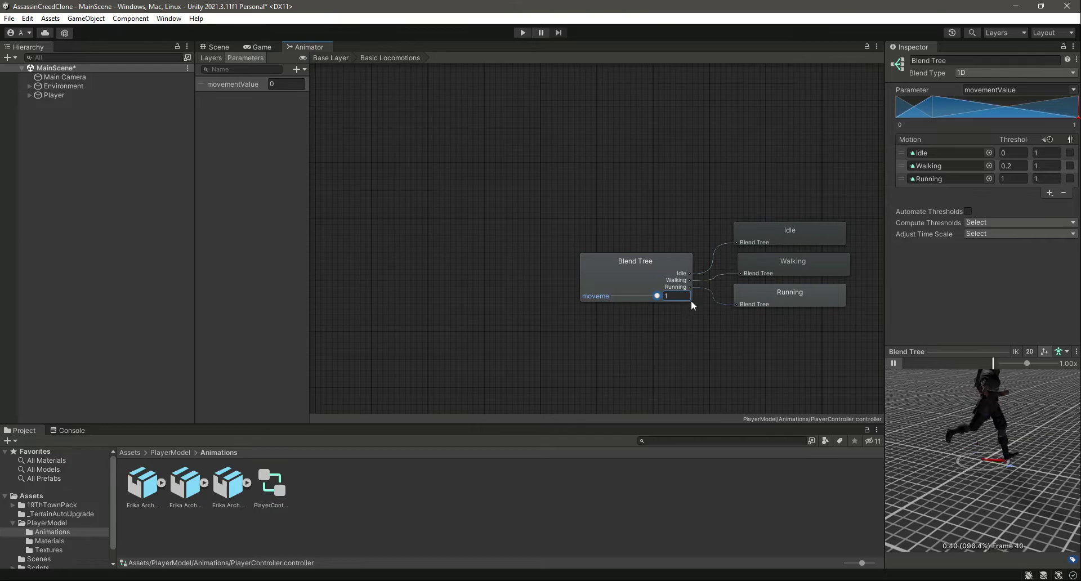
{"action": "left_click", "coordinate": [1017, 167]}
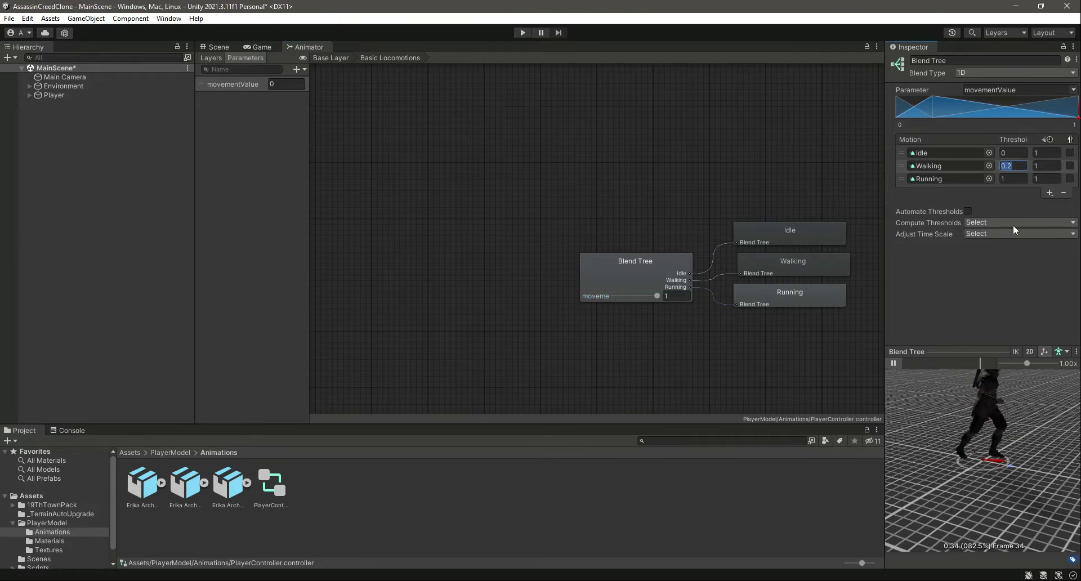
{"action": "left_click_drag", "start_coordinate": [657, 296], "coordinate": [612, 297]}
{"action": "left_click", "coordinate": [894, 363]}
Set the Walking threshold back to 0.5, re-enable Automate Thresholds and save the scene
{"action": "left_click", "coordinate": [1014, 166]}
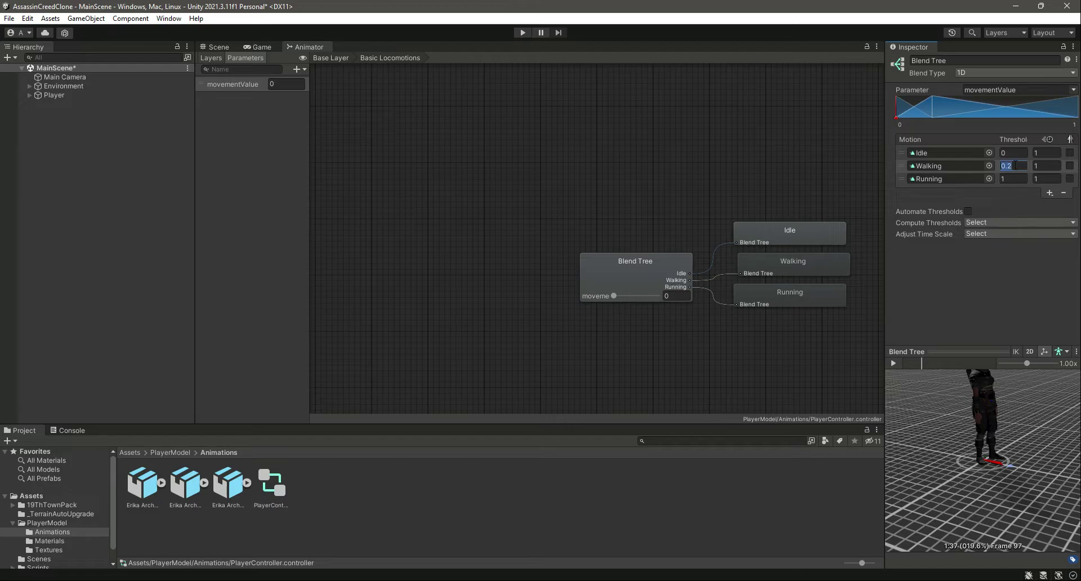
{"action": "type", "text": "0."}
{"action": "left_click", "coordinate": [991, 277]}
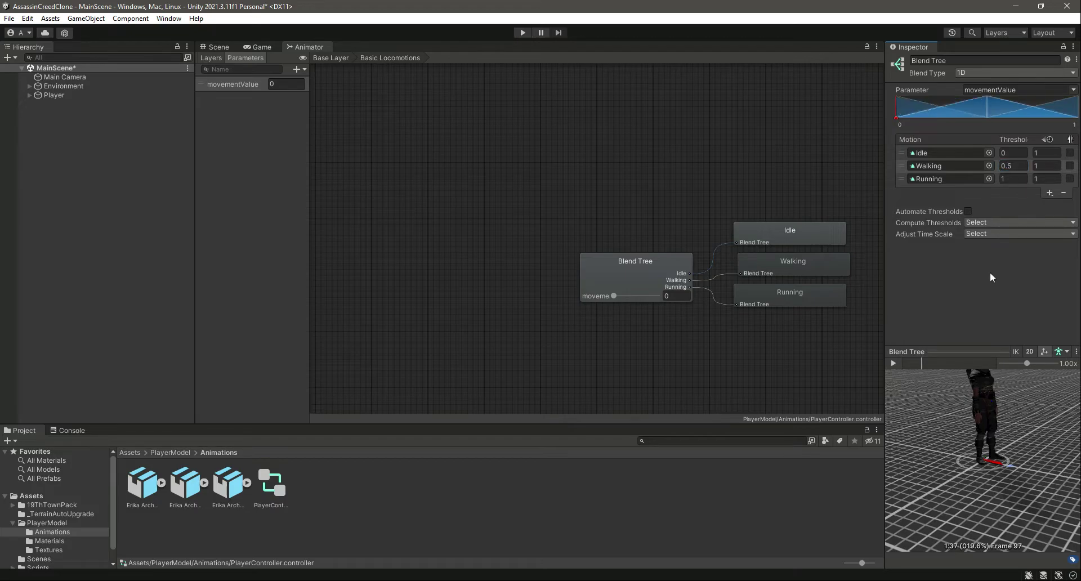
{"action": "left_click", "coordinate": [967, 212]}
{"action": "key", "text": "ctrl+s"}
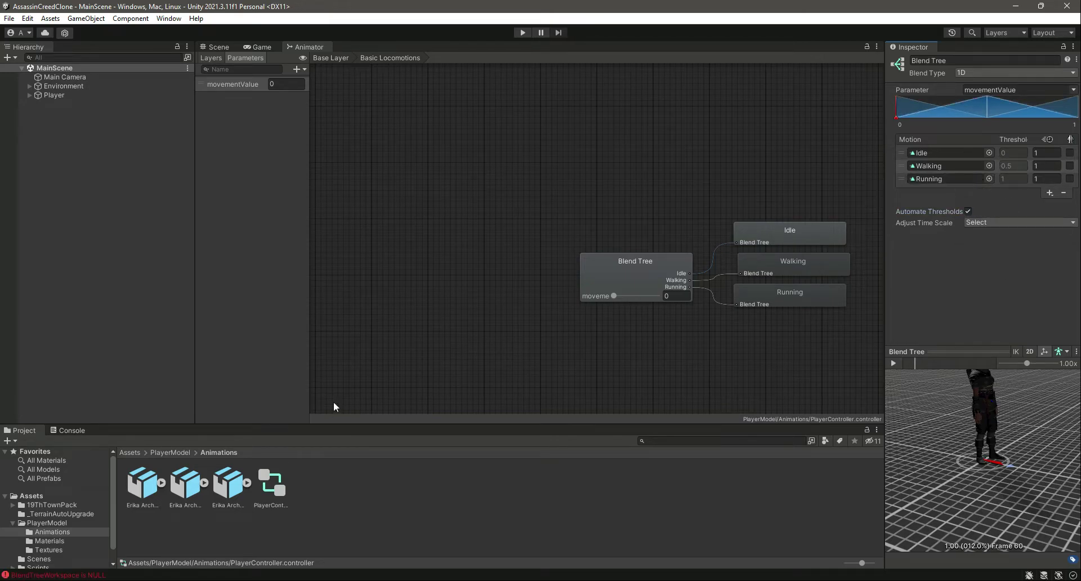
Clear the console messages and go back to the Animations folder with nothing selected
{"action": "left_click", "coordinate": [63, 429]}
{"action": "left_click", "coordinate": [13, 441]}
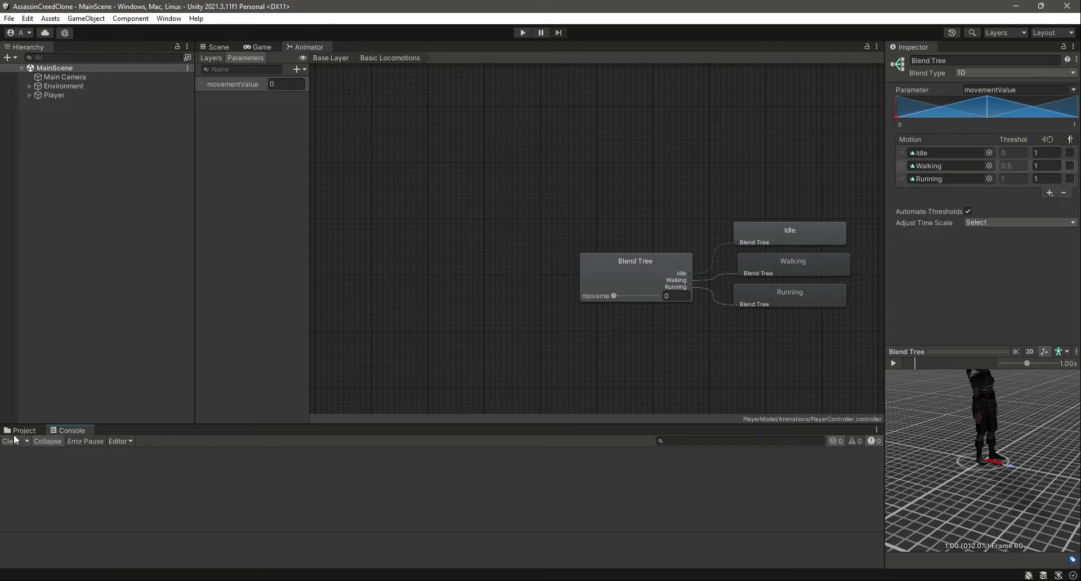
{"action": "left_click", "coordinate": [22, 430]}
{"action": "left_click", "coordinate": [313, 530]}
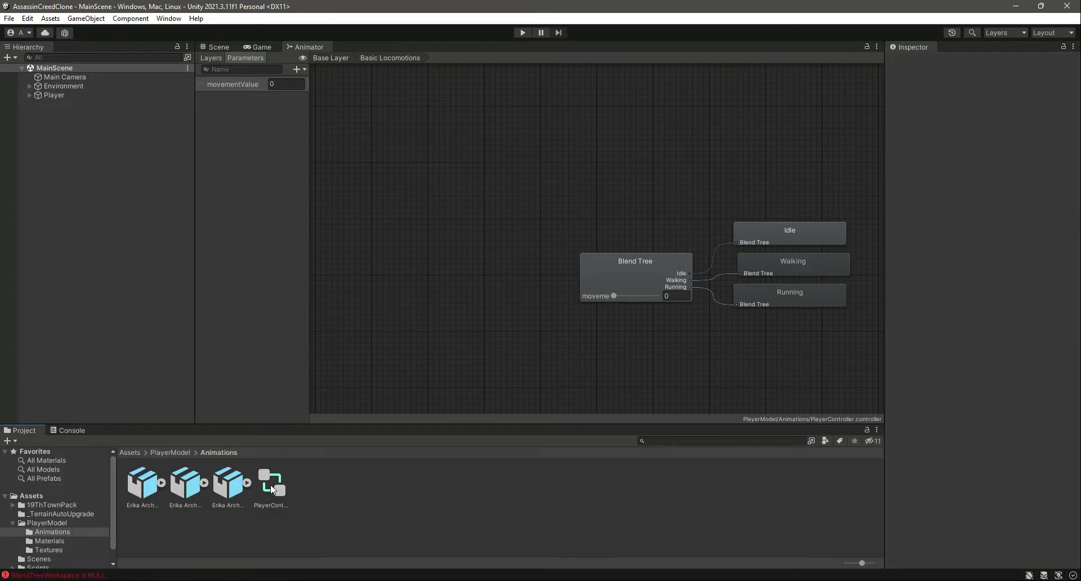
Reopen the Basic Locomotions state from the Base Layer, examine its Idle and Running motions, and return to the Base Layer
{"action": "left_click", "coordinate": [345, 57]}
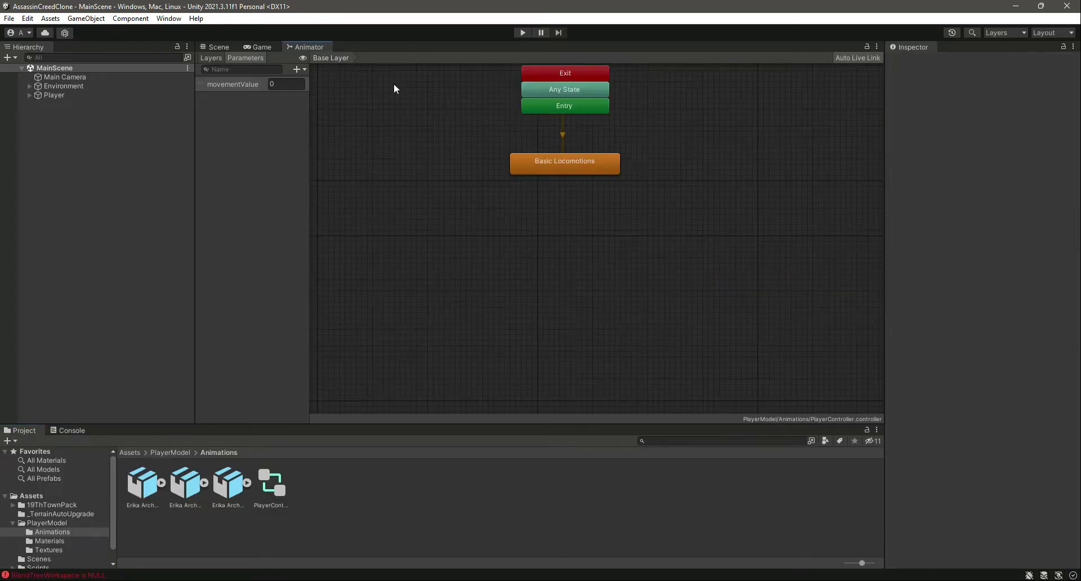
{"action": "double_click", "coordinate": [563, 161]}
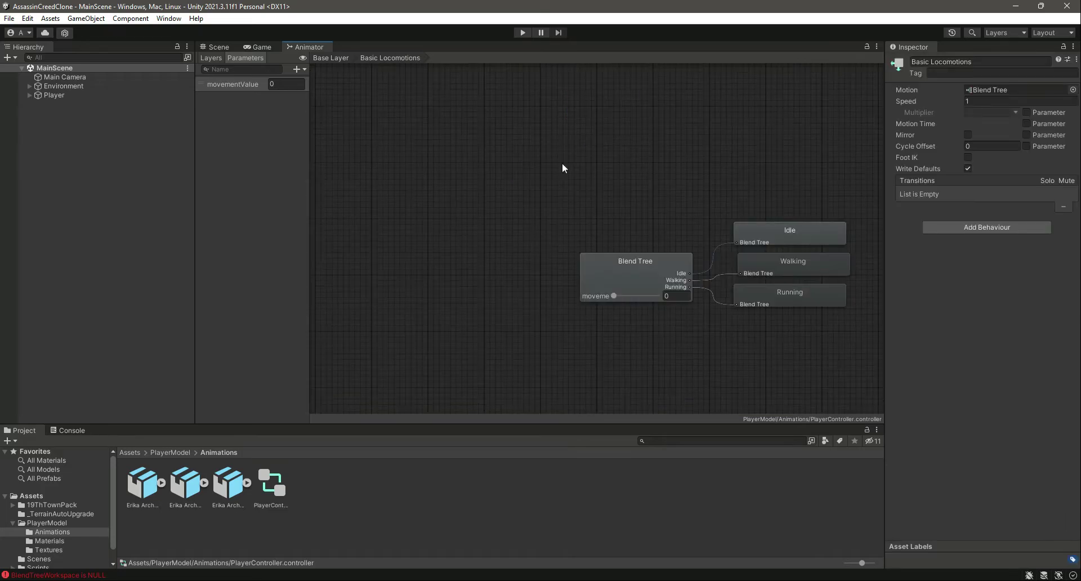
{"action": "left_click", "coordinate": [776, 239]}
{"action": "left_click", "coordinate": [785, 293]}
{"action": "left_click", "coordinate": [671, 348]}
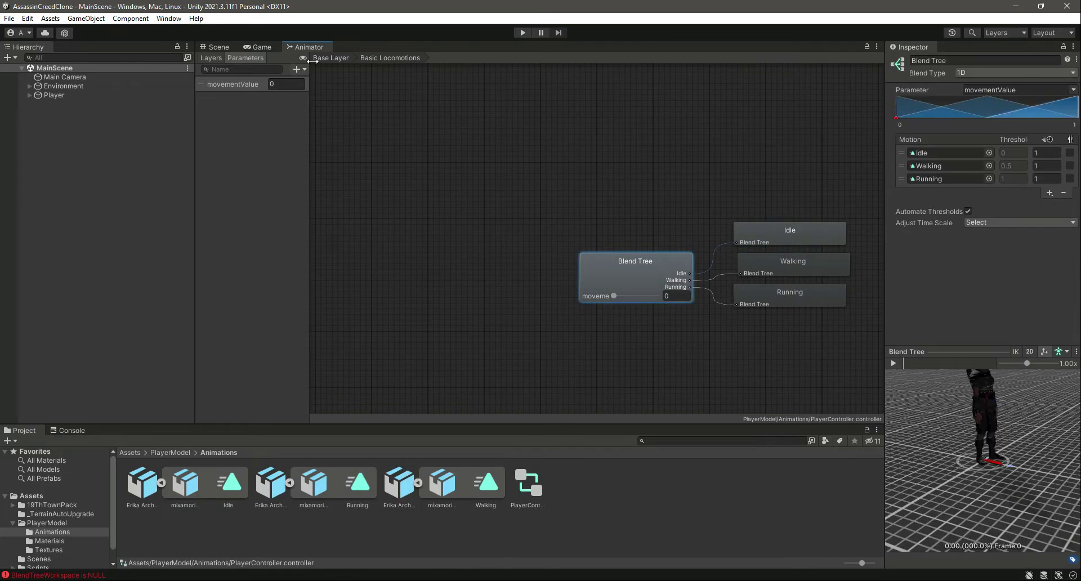
{"action": "left_click", "coordinate": [331, 58]}
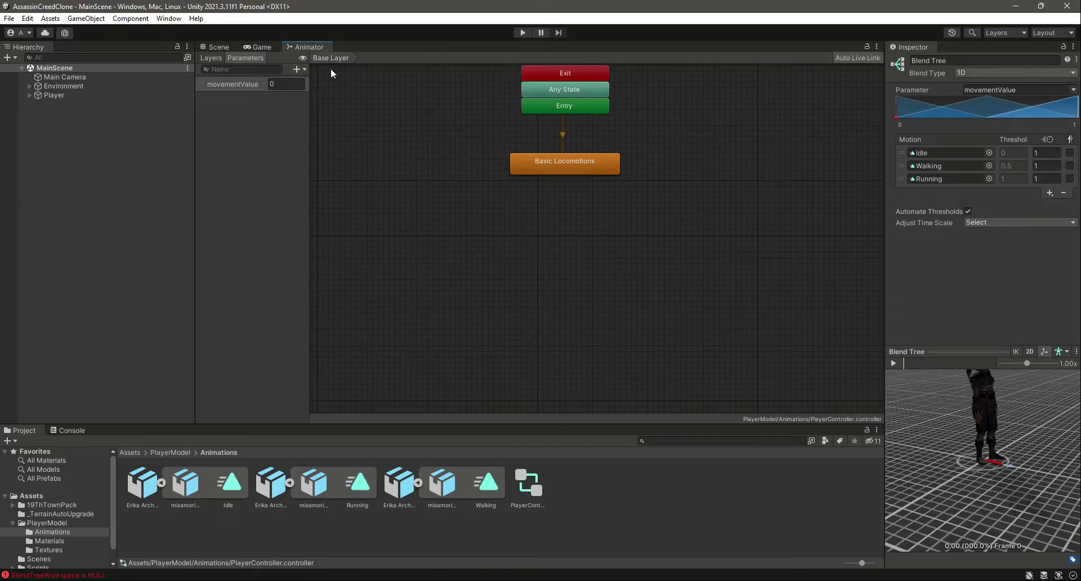
Clear the console again and collapse the three expanded Erika Archer models in the Animations folder
{"action": "left_click", "coordinate": [72, 431]}
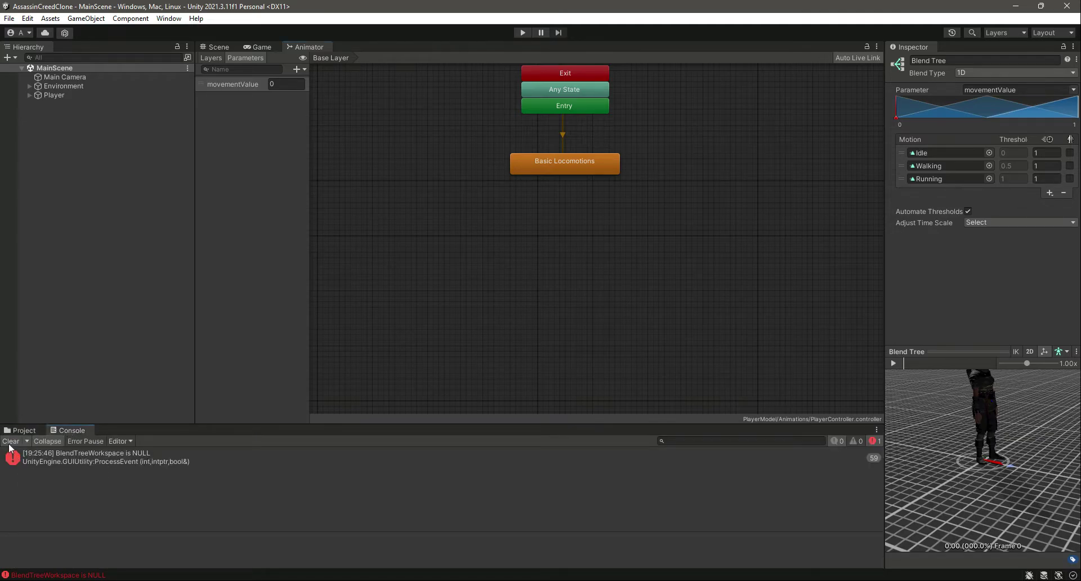
{"action": "left_click", "coordinate": [20, 430]}
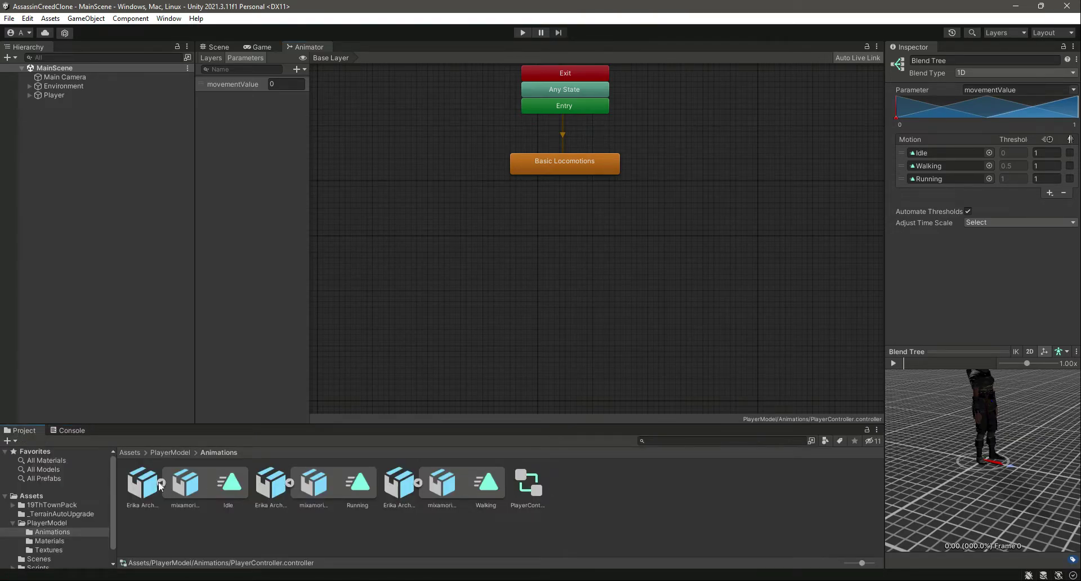
{"action": "left_click", "coordinate": [161, 482]}
{"action": "left_click", "coordinate": [204, 482]}
{"action": "left_click", "coordinate": [247, 482]}
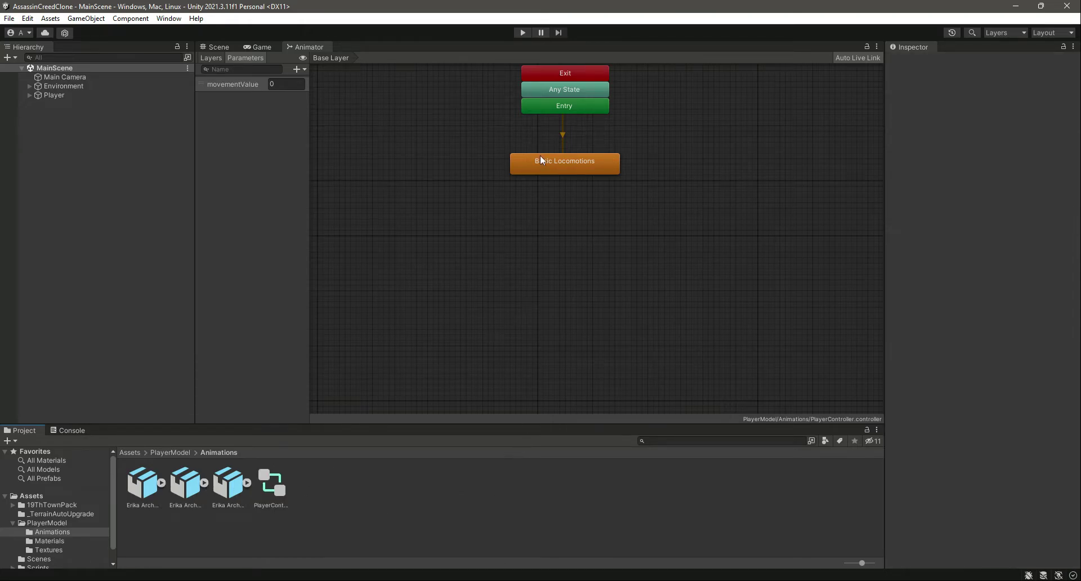
Recheck the Basic Locomotions blend tree, inspect the Player object's Animator component, and return to the scene view
{"action": "double_click", "coordinate": [587, 160]}
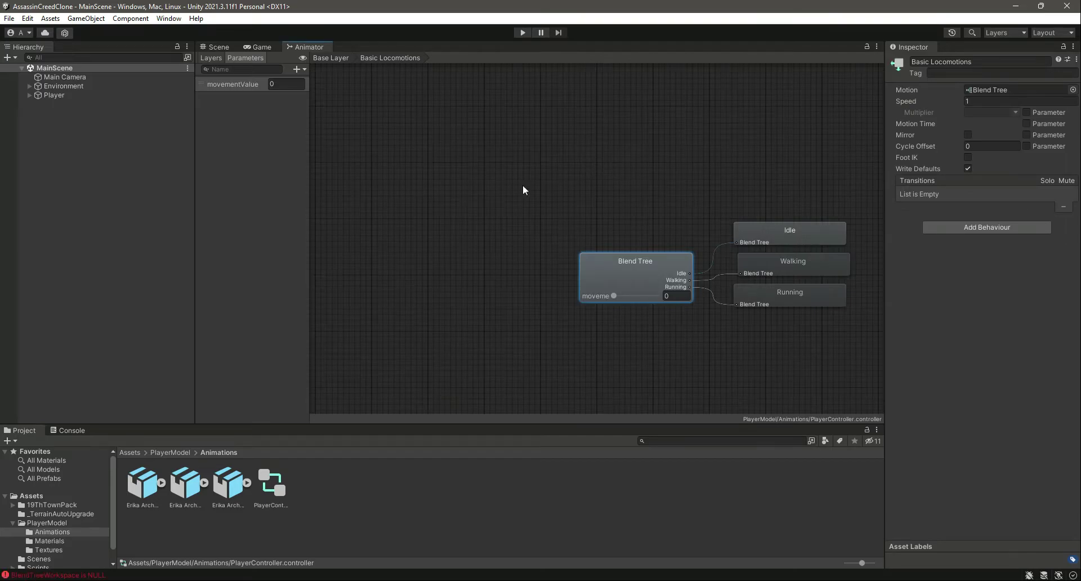
{"action": "left_click", "coordinate": [335, 58]}
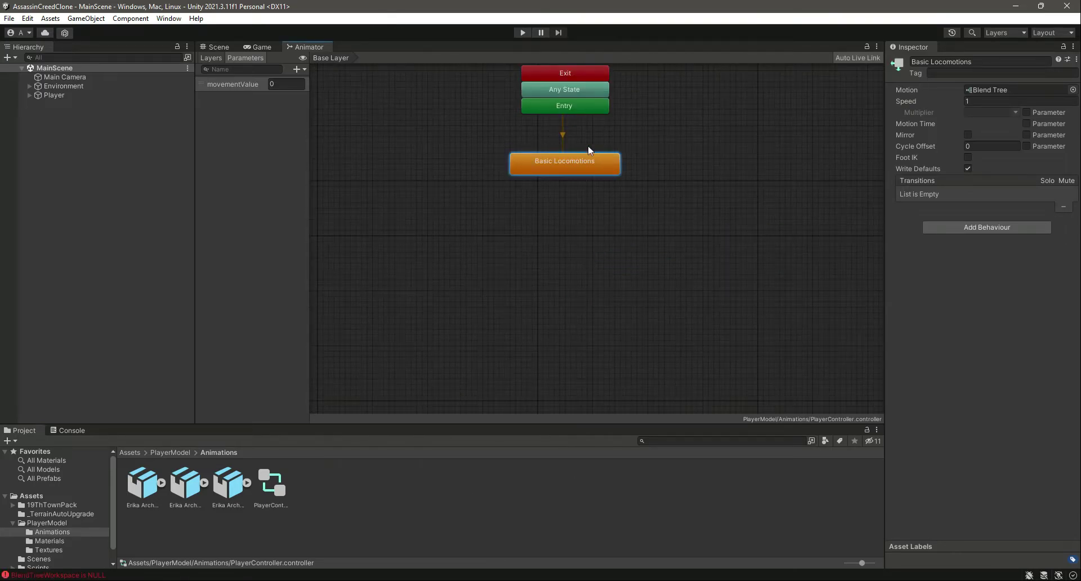
{"action": "left_click", "coordinate": [72, 95]}
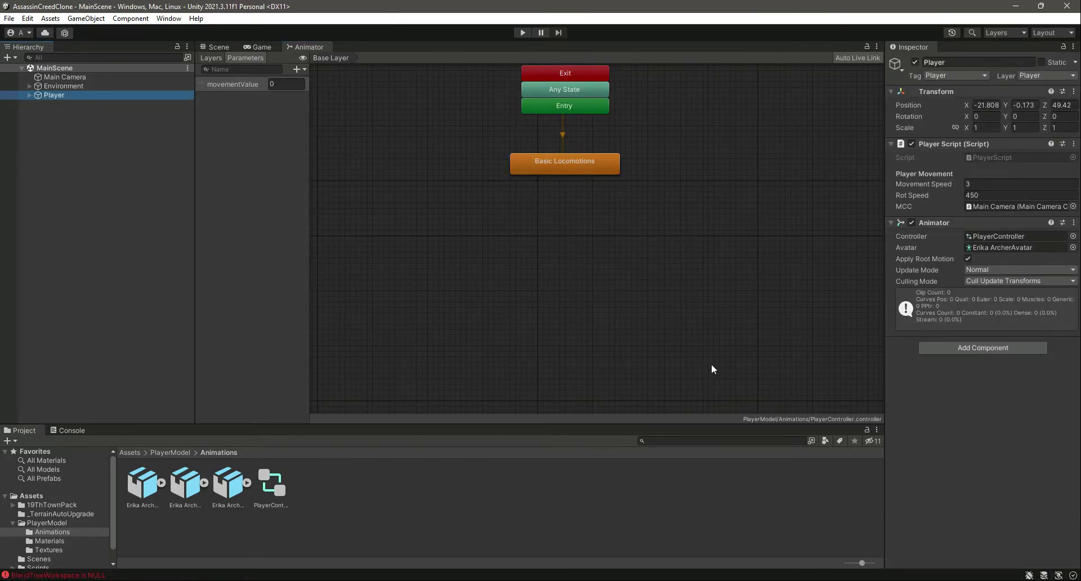
{"action": "left_click", "coordinate": [212, 46]}
Switch to PlayerScript.cs in Visual Studio Code and add a [Header("Player Animator")] attribute below the requiredRotation declaration
{"action": "key", "text": "alt+Tab"}
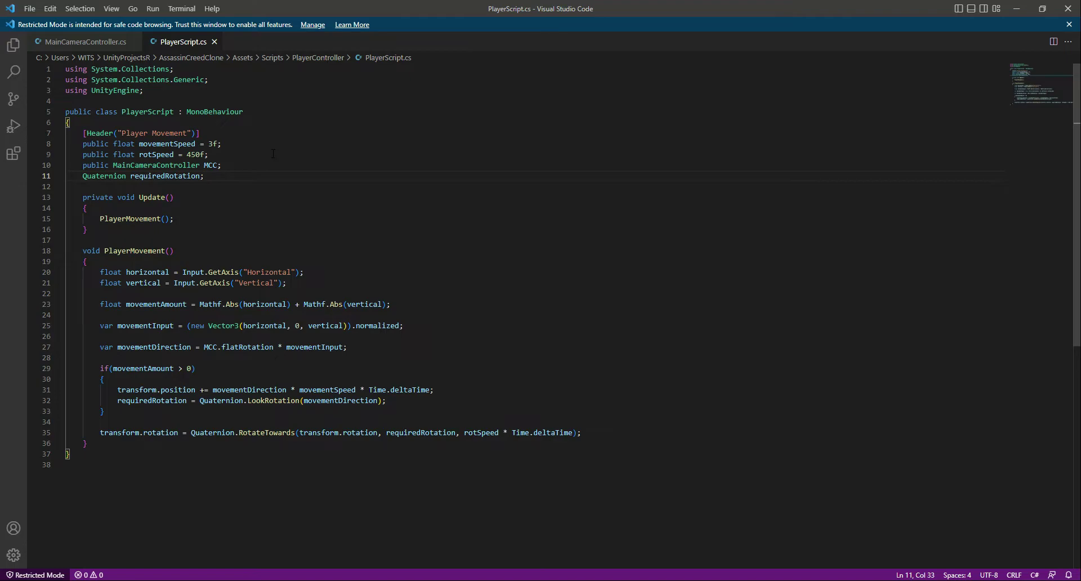
{"action": "key", "text": "Return"}
{"action": "key", "text": "Return"}
{"action": "type", "text": "[Hea"}
{"action": "key", "text": "BackSpace"}
{"action": "type", "text": "ader(\""}
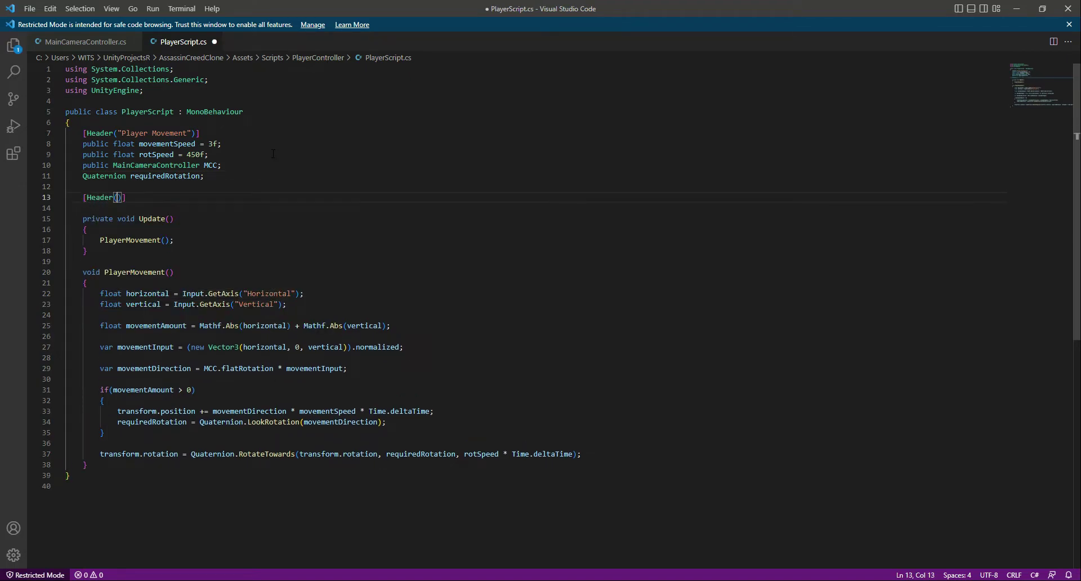
{"action": "type", "text": "Player Animati"}
{"action": "key", "text": "BackSpace"}
{"action": "type", "text": "or"}
{"action": "key", "text": "End"}
Declare the field public Animator animator; under the Player Animator header and save the script
{"action": "key", "text": "Return"}
{"action": "type", "text": "public "}
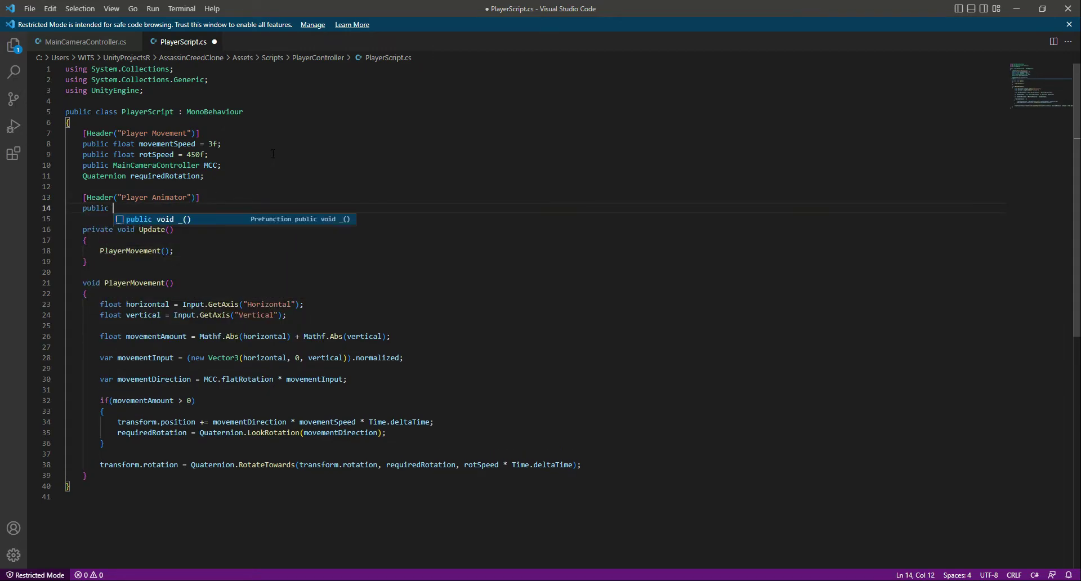
{"action": "type", "text": "Animator"}
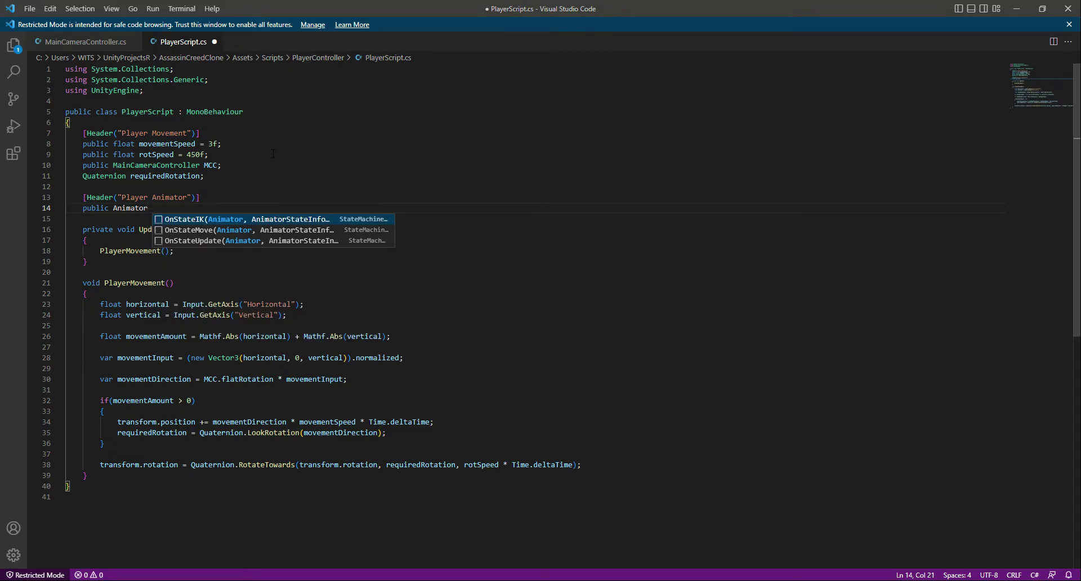
{"action": "type", "text": " anima"}
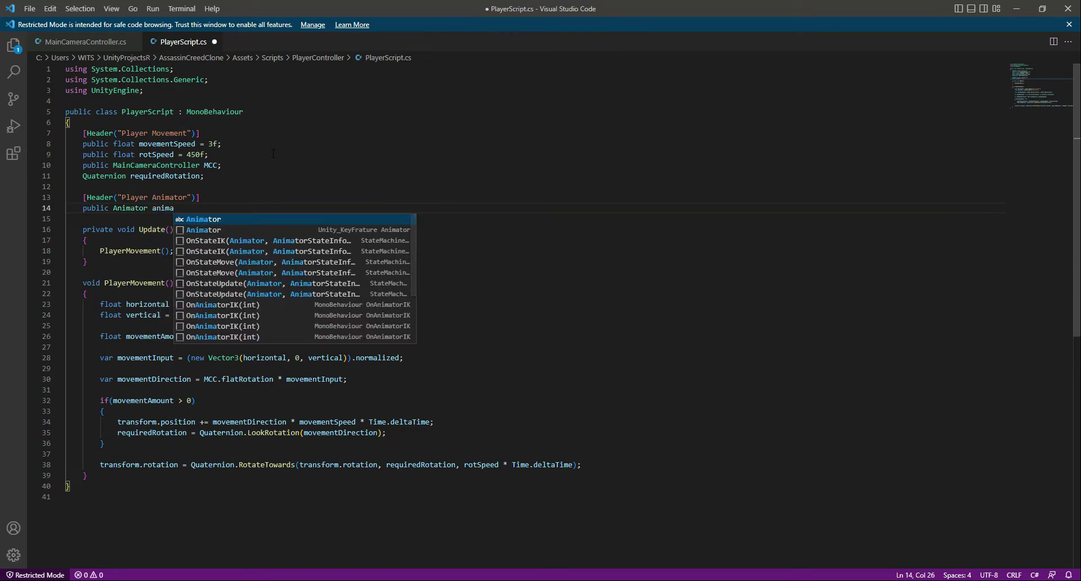
{"action": "key", "text": "Tab"}
{"action": "key", "text": "Left"}
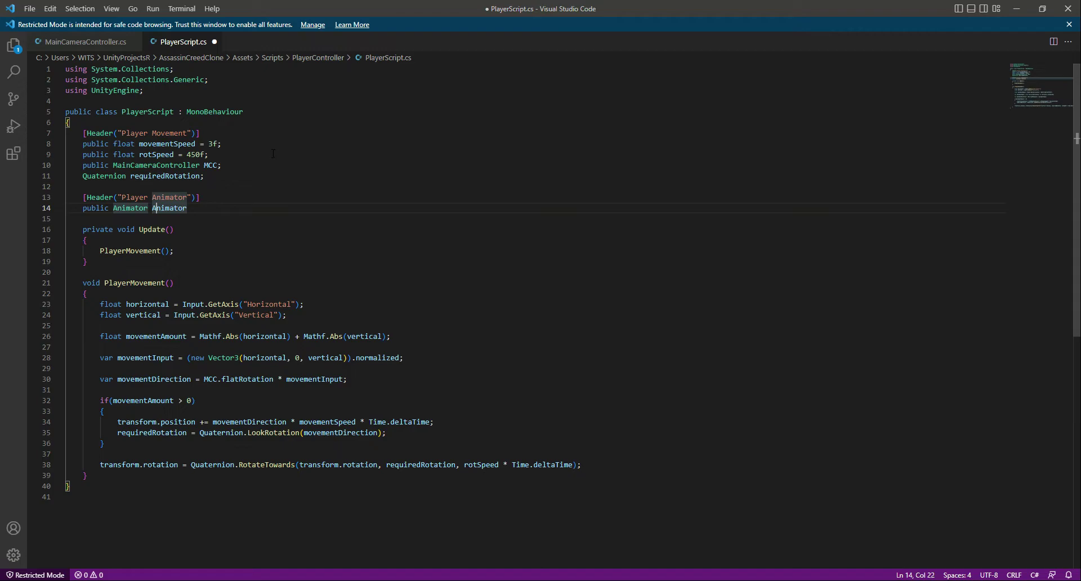
{"action": "key", "text": "Left"}
{"action": "key", "text": "Left"}
{"action": "key", "text": "Left"}
{"action": "key", "text": "BackSpace"}
{"action": "type", "text": "ator;"}
{"action": "key", "text": "ctrl+s"}
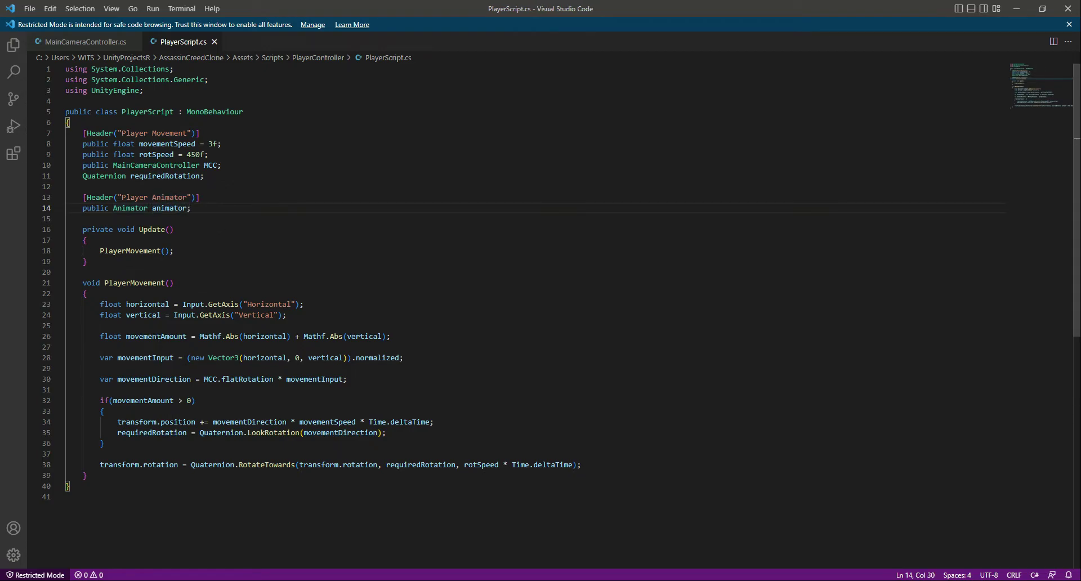
Review how movementAmount is calculated from the absolute horizontal and vertical inputs in PlayerMovement
{"action": "double_click", "coordinate": [158, 336]}
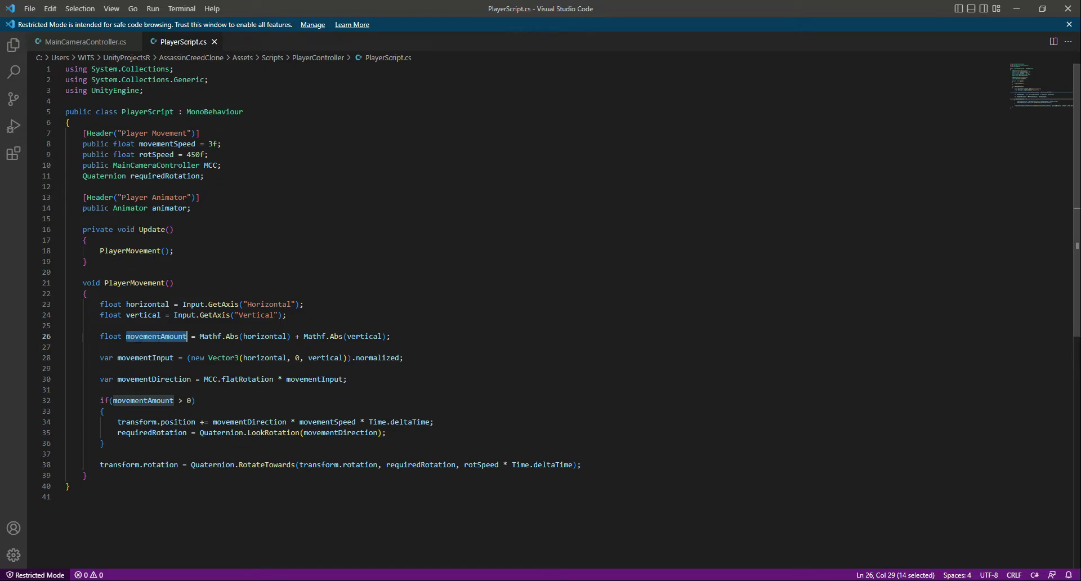
{"action": "left_click", "coordinate": [396, 336]}
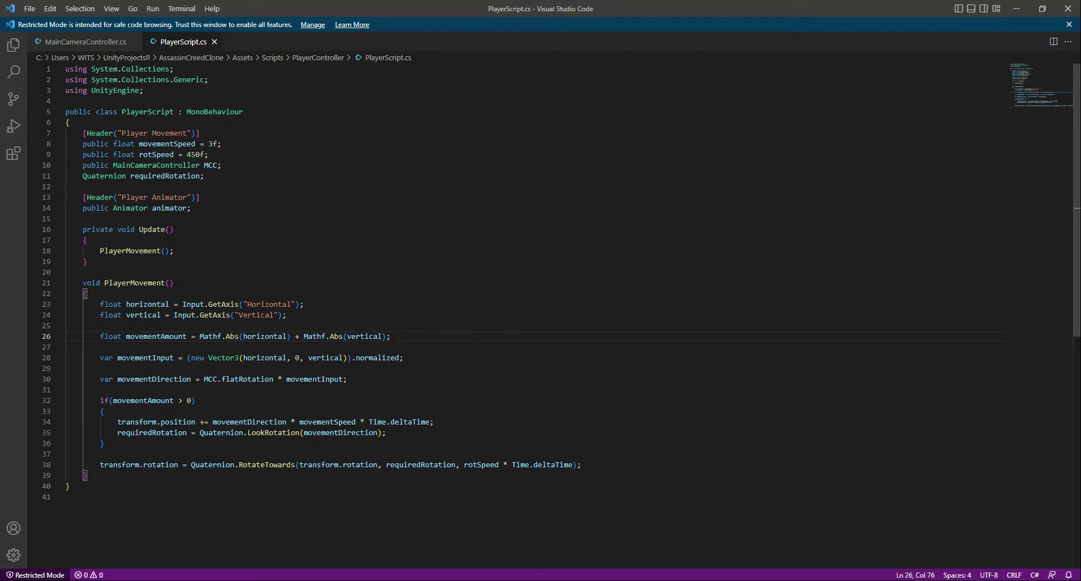
{"action": "left_click_drag", "start_coordinate": [200, 336], "coordinate": [236, 336]}
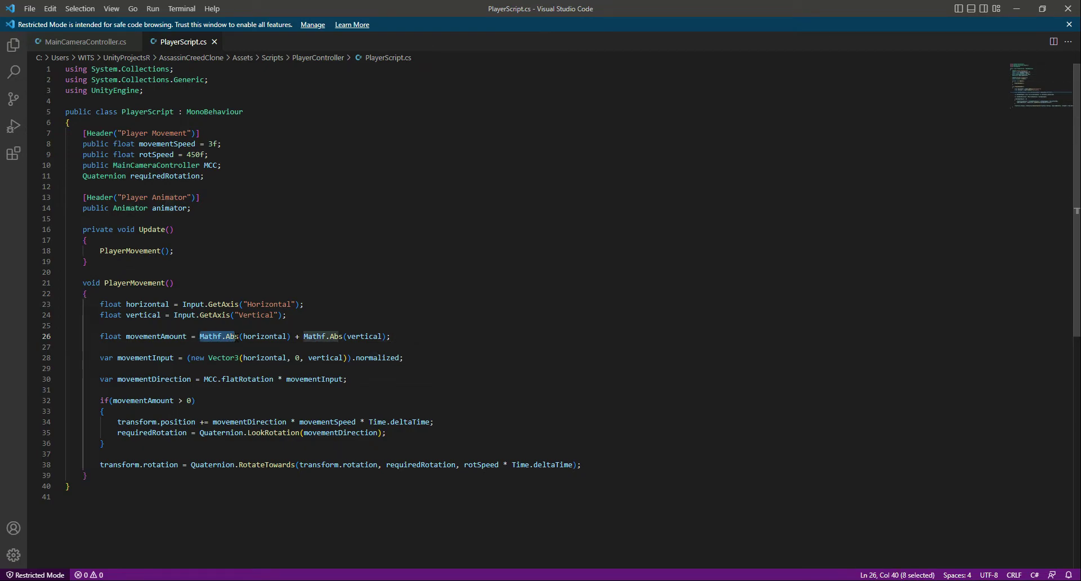
{"action": "left_click", "coordinate": [239, 336]}
{"action": "left_click", "coordinate": [265, 336]}
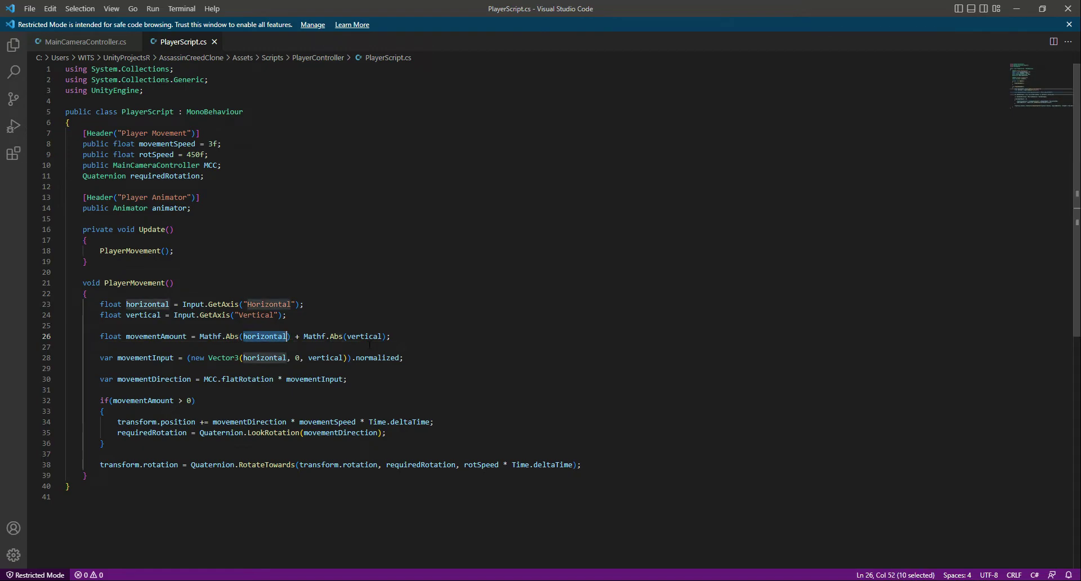
{"action": "left_click", "coordinate": [402, 337]}
Switch to Unity, inspect the Basic Locomotions blend tree with its movementValue preview at 1, and return to the Base Layer
{"action": "key", "text": "alt+Tab"}
{"action": "left_click", "coordinate": [298, 48]}
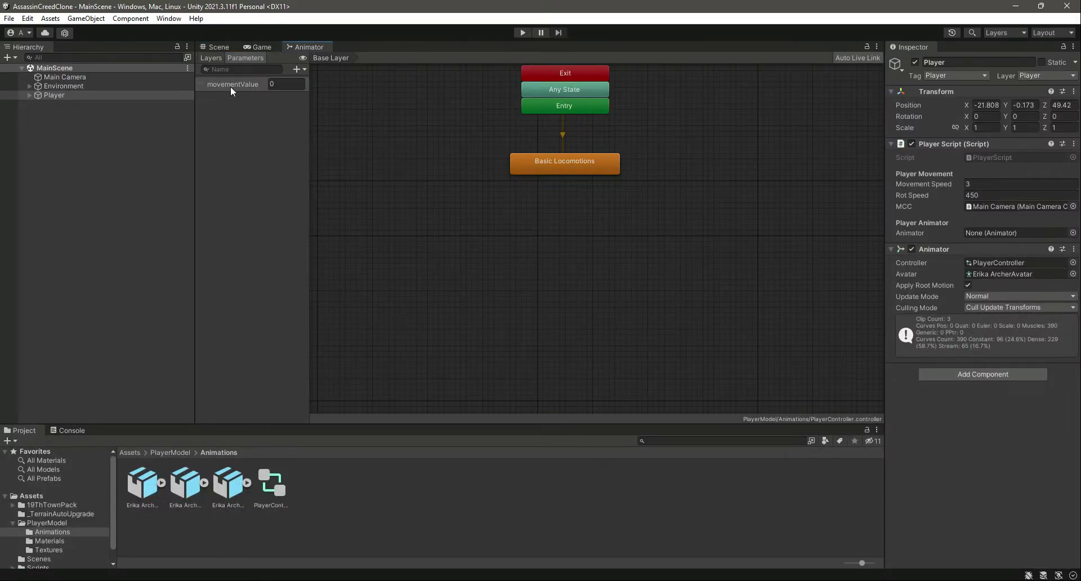
{"action": "double_click", "coordinate": [565, 164]}
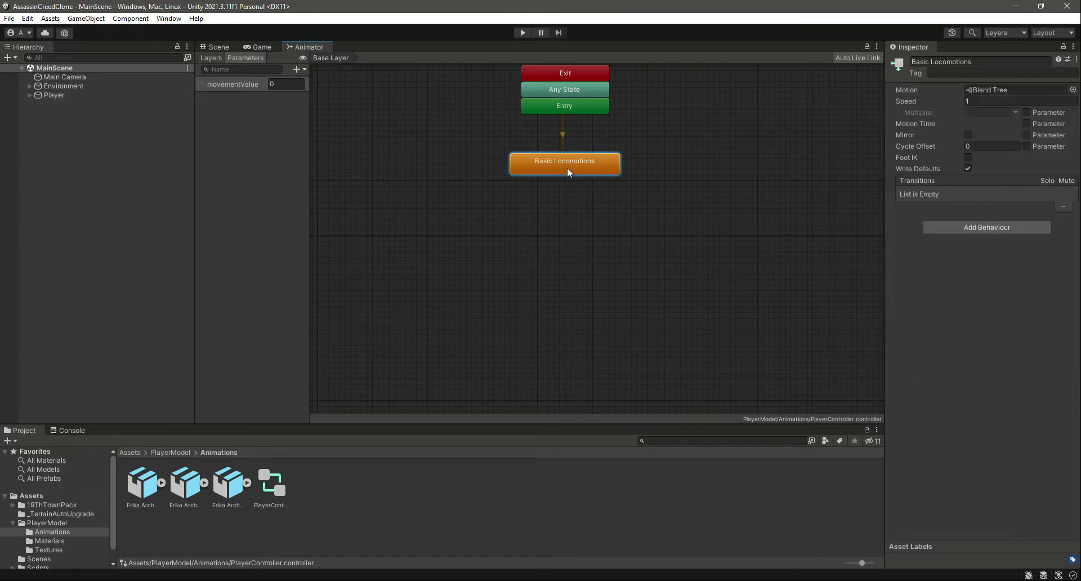
{"action": "left_click_drag", "start_coordinate": [613, 298], "coordinate": [660, 299]}
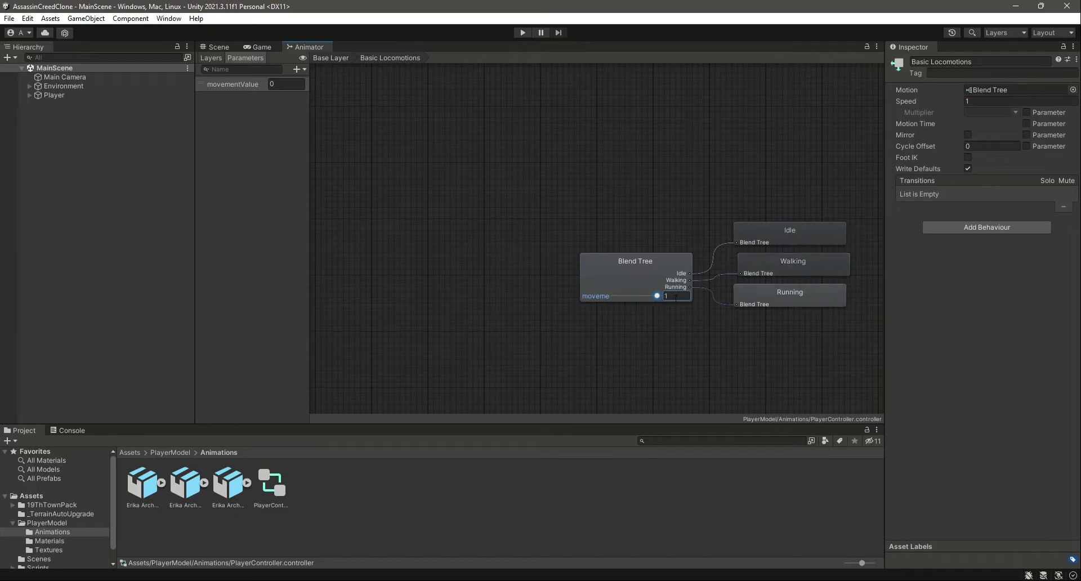
{"action": "left_click", "coordinate": [673, 297]}
{"action": "key", "text": "Return"}
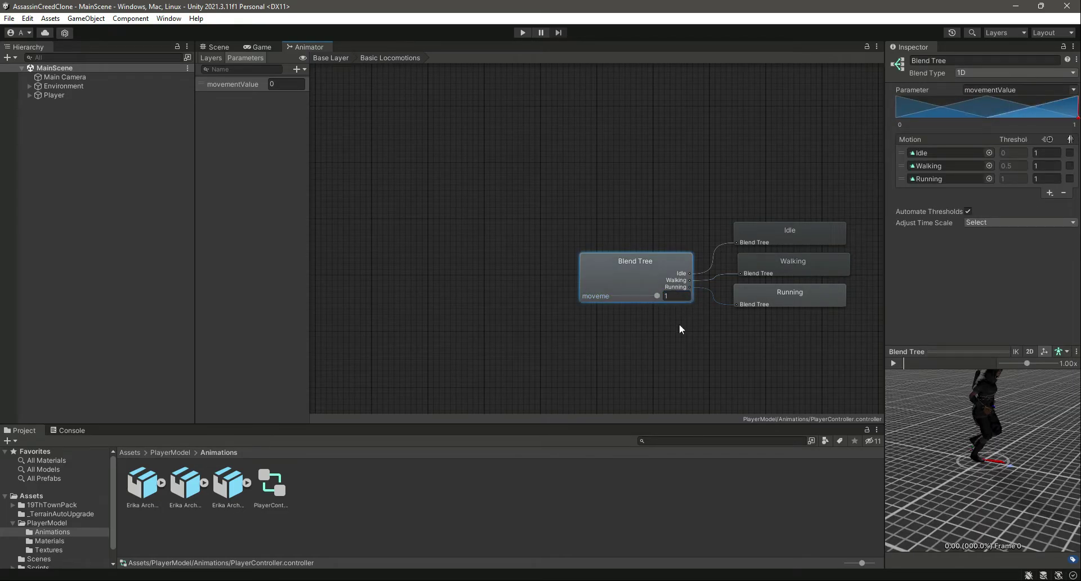
{"action": "left_click", "coordinate": [327, 57]}
Back in PlayerScript.cs, wrap the sum assigned to movementAmount in Mathf.Clamp01( )
{"action": "key", "text": "alt+Tab"}
{"action": "left_click_drag", "start_coordinate": [200, 336], "coordinate": [236, 336]}
{"action": "left_click", "coordinate": [404, 337]}
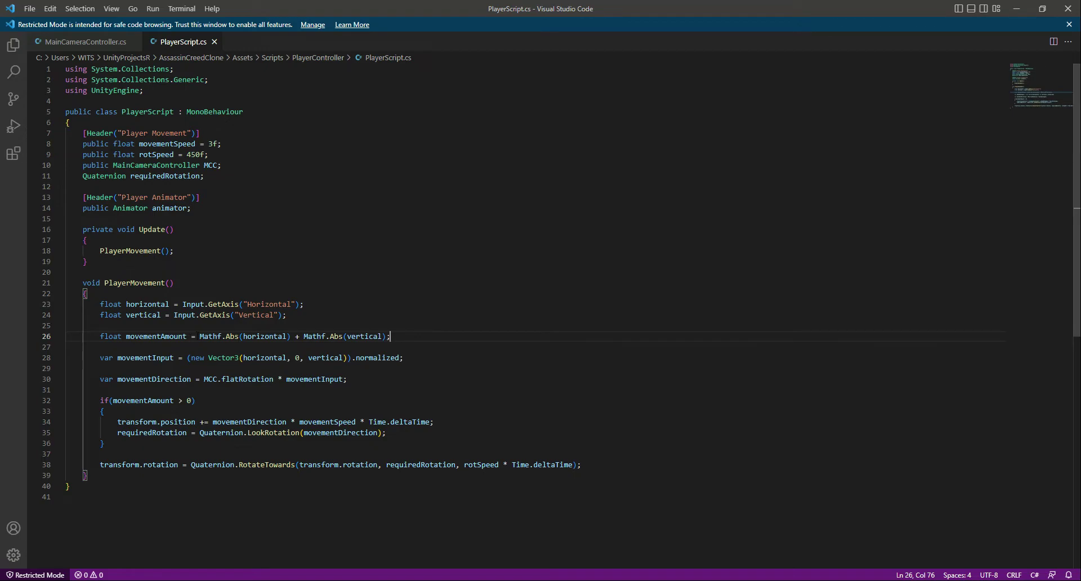
{"action": "left_click_drag", "start_coordinate": [200, 336], "coordinate": [387, 334]}
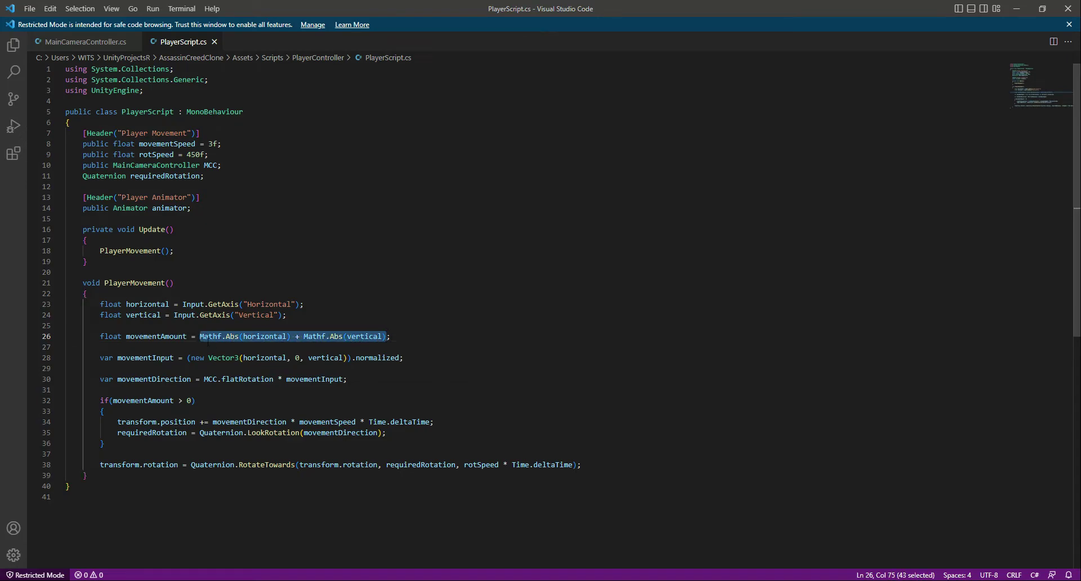
{"action": "key", "text": "Left"}
{"action": "type", "text": "Mathf"}
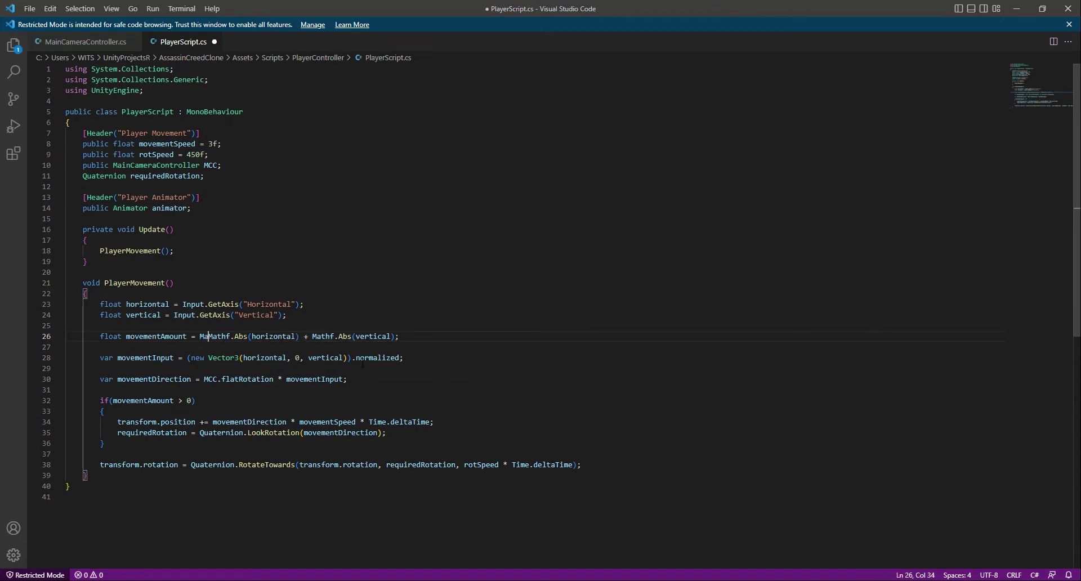
{"action": "type", "text": ".Clamp("}
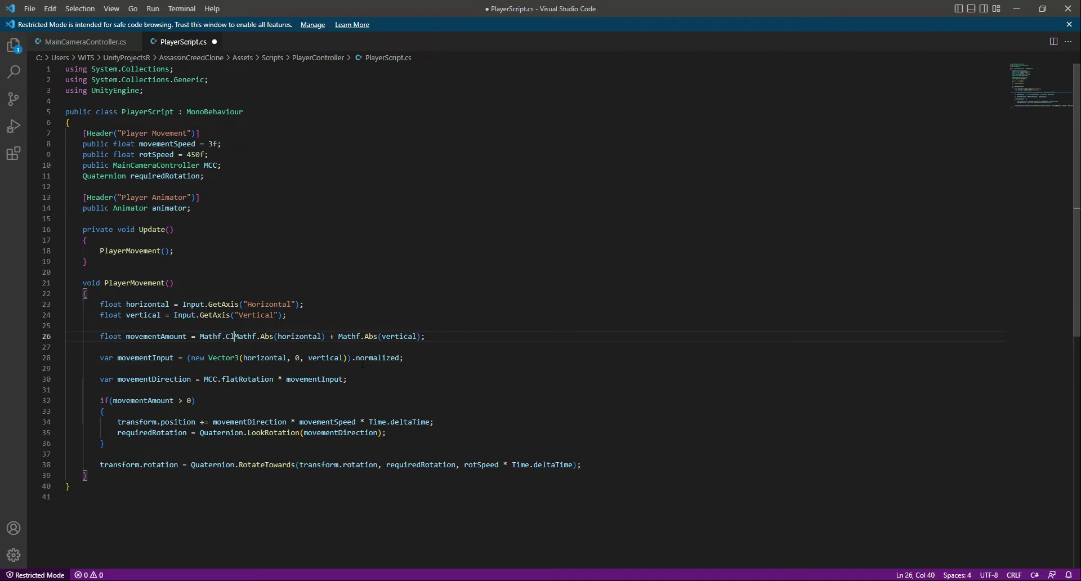
{"action": "key", "text": "Left"}
{"action": "type", "text": "01"}
{"action": "key", "text": "End"}
{"action": "key", "text": "Left"}
{"action": "type", "text": ")"}
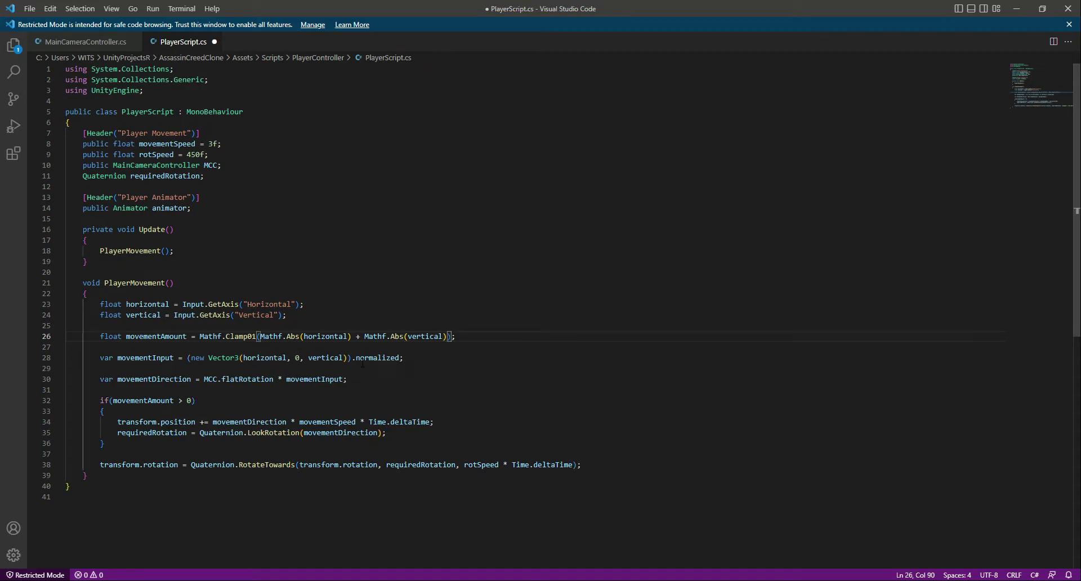
Review the movementAmount line, checking the Mathf.Clamp01 call and the expression it encloses
{"action": "left_click_drag", "start_coordinate": [258, 336], "coordinate": [441, 336]}
{"action": "left_click", "coordinate": [454, 336]}
{"action": "double_click", "coordinate": [155, 336]}
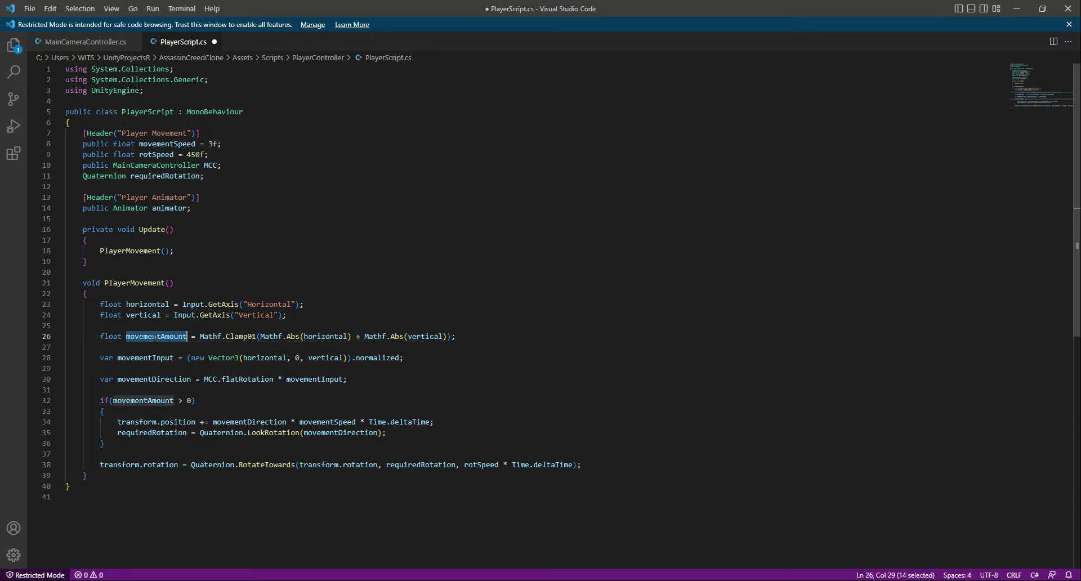
{"action": "left_click_drag", "start_coordinate": [200, 336], "coordinate": [258, 336]}
{"action": "left_click", "coordinate": [488, 337]}
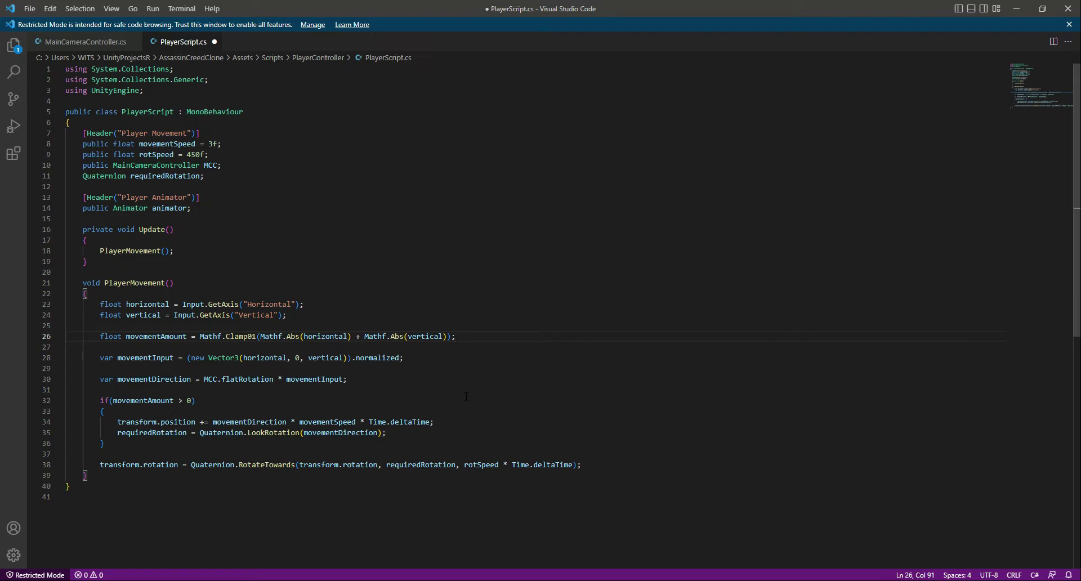
{"action": "left_click", "coordinate": [596, 467]}
{"action": "left_click_drag", "start_coordinate": [196, 336], "coordinate": [257, 336]}
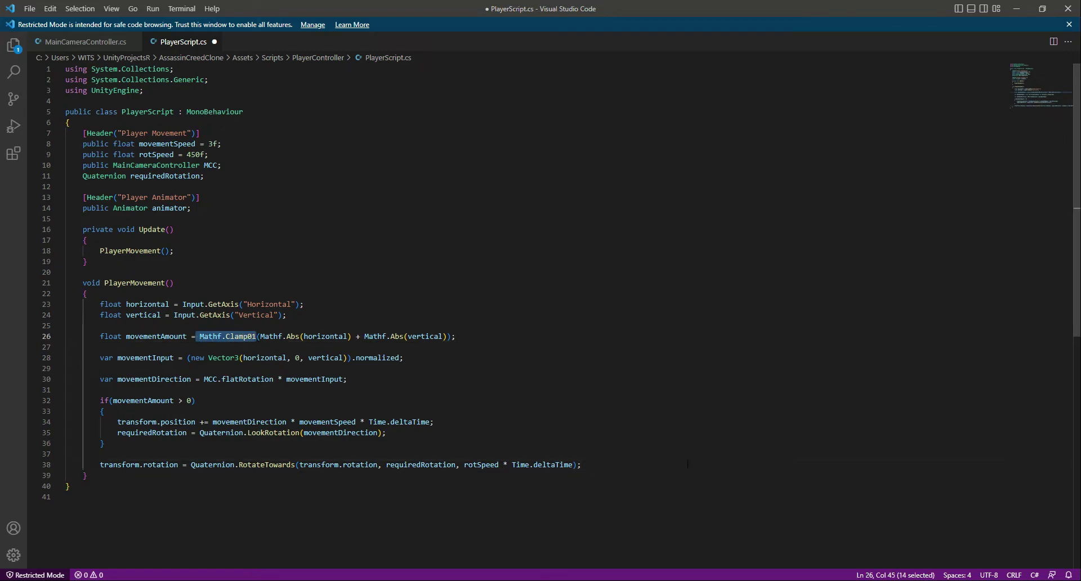
Begin an animator.SetFloat call with a string argument after the transform.rotation line at the end of PlayerMovement
{"action": "left_click", "coordinate": [607, 466]}
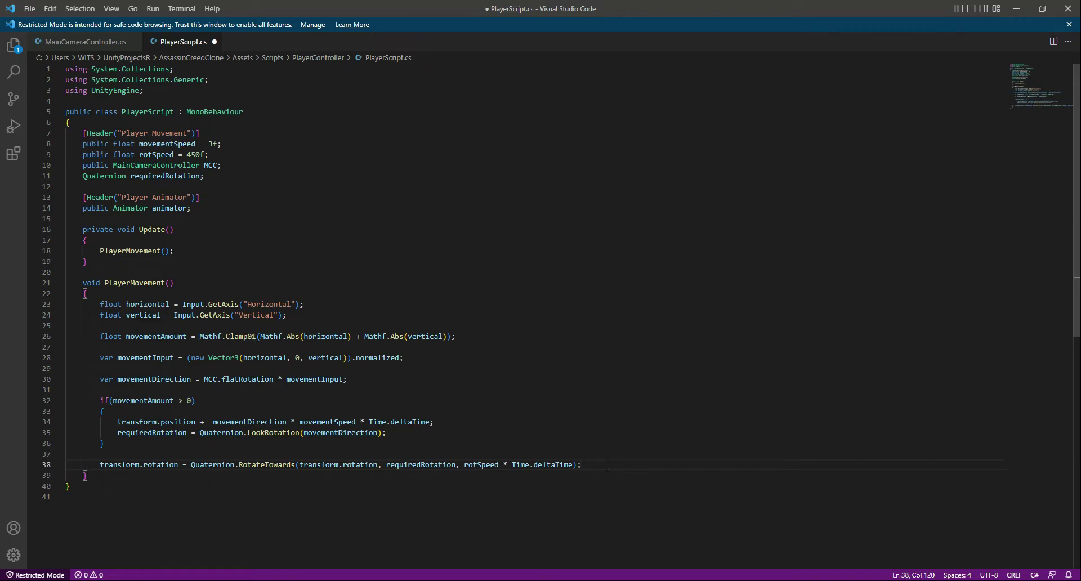
{"action": "key", "text": "Return"}
{"action": "key", "text": "Return"}
{"action": "type", "text": "anima"}
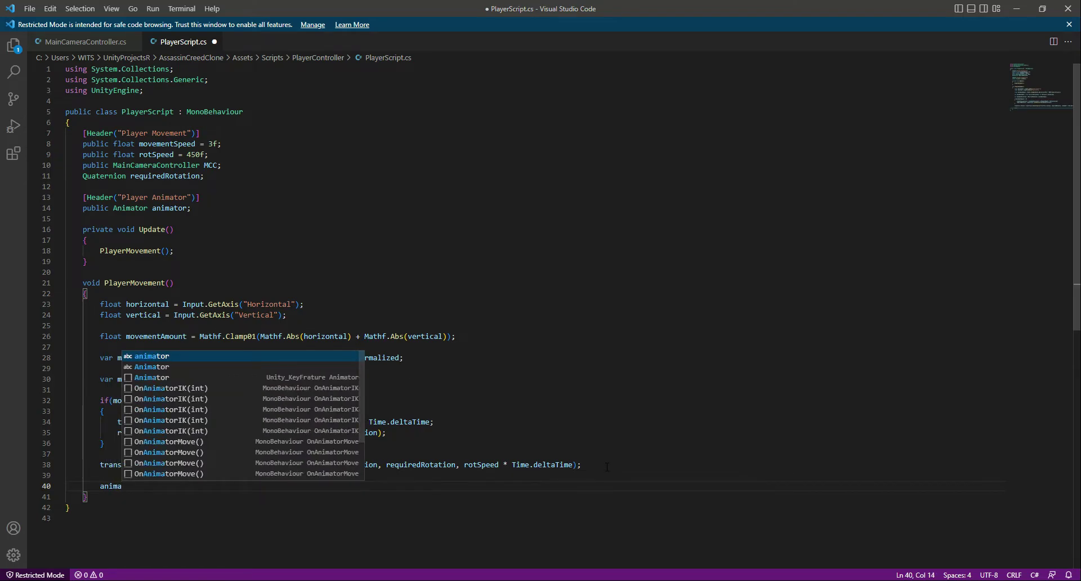
{"action": "key", "text": "Tab"}
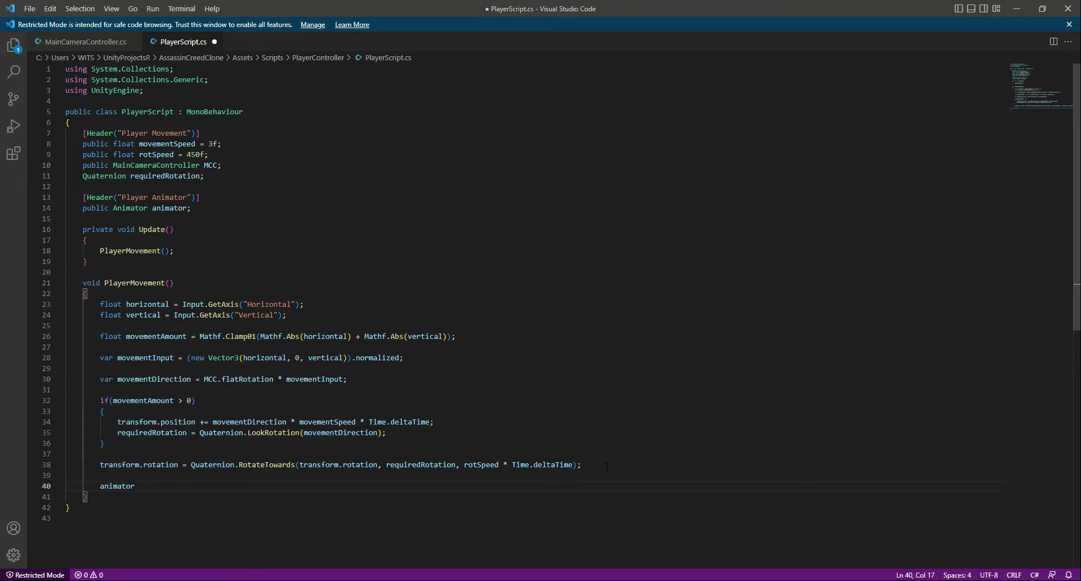
{"action": "type", "text": ".Set"}
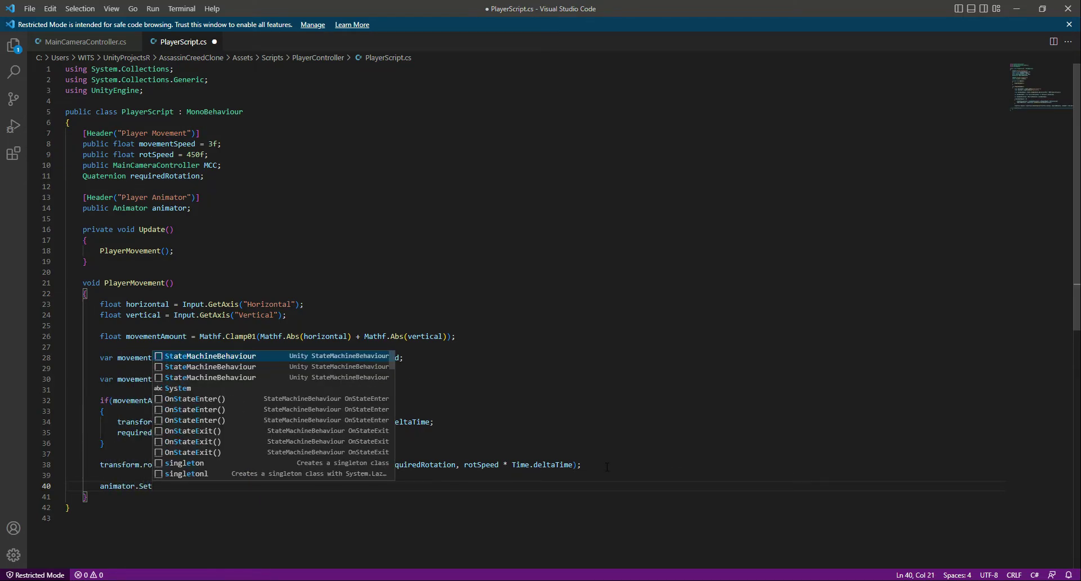
{"action": "type", "text": "Float"}
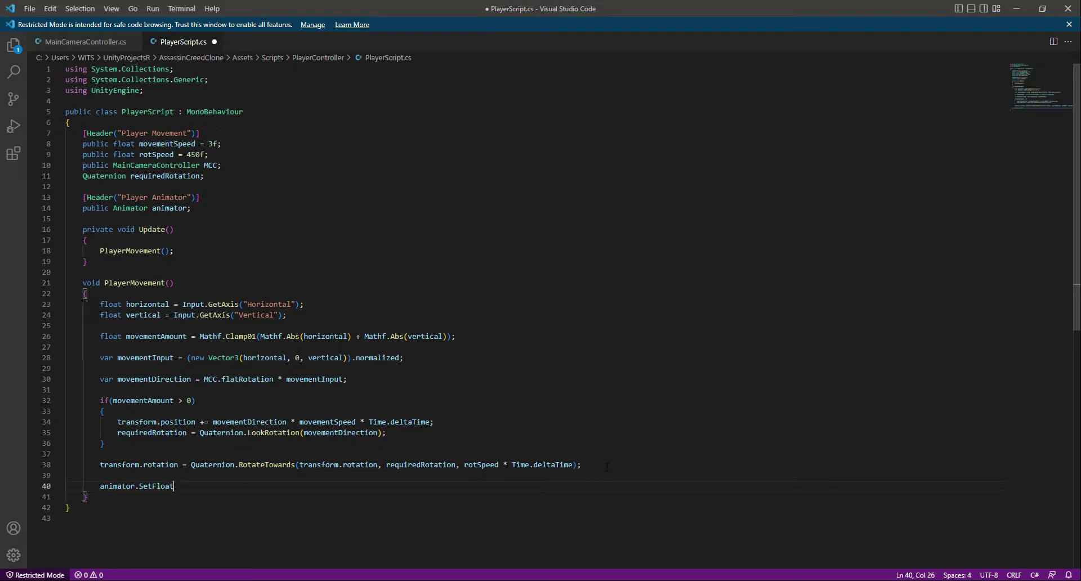
{"action": "type", "text": "(\""}
Check the Animator parameter name in Unity, complete the SetFloat call with "movementValue" and movementAmount, and save the script
{"action": "key", "text": "alt+Tab"}
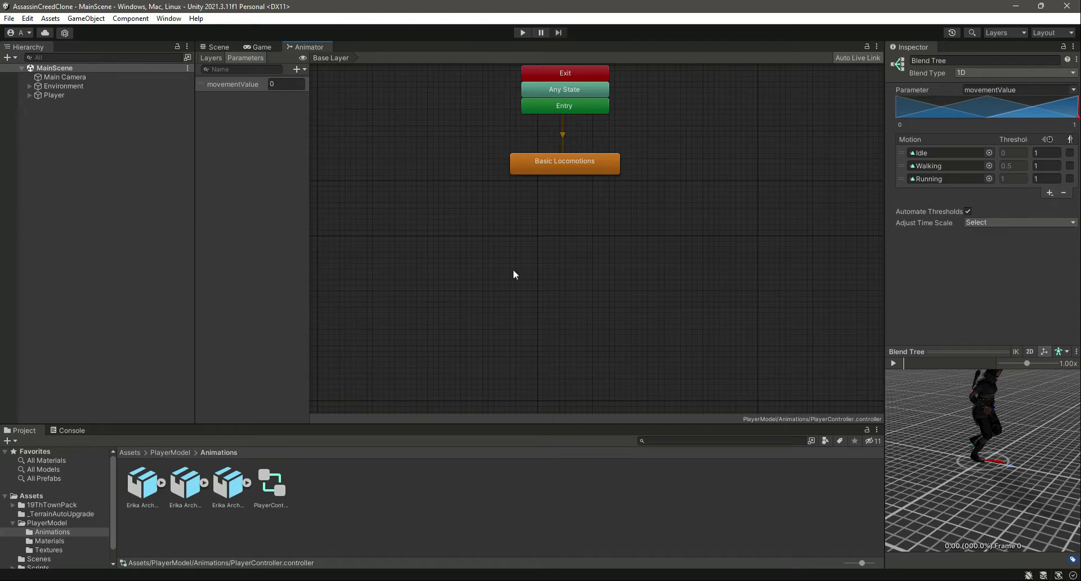
{"action": "key", "text": "alt+Tab"}
{"action": "type", "text": "movementValue\""}
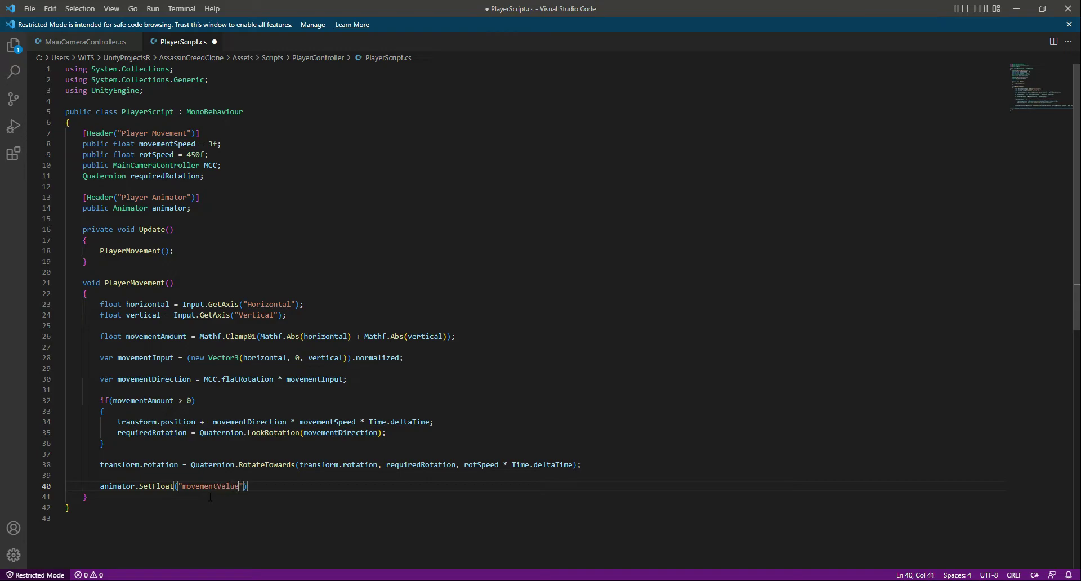
{"action": "type", "text": ", move"}
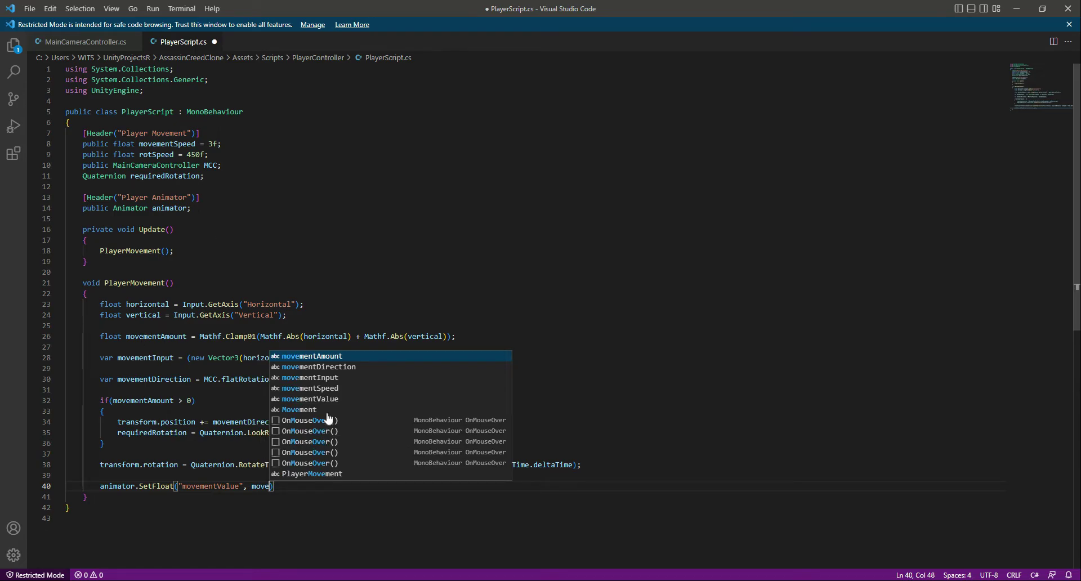
{"action": "key", "text": "Return"}
{"action": "type", "text": ";"}
{"action": "key", "text": "ctrl+s"}
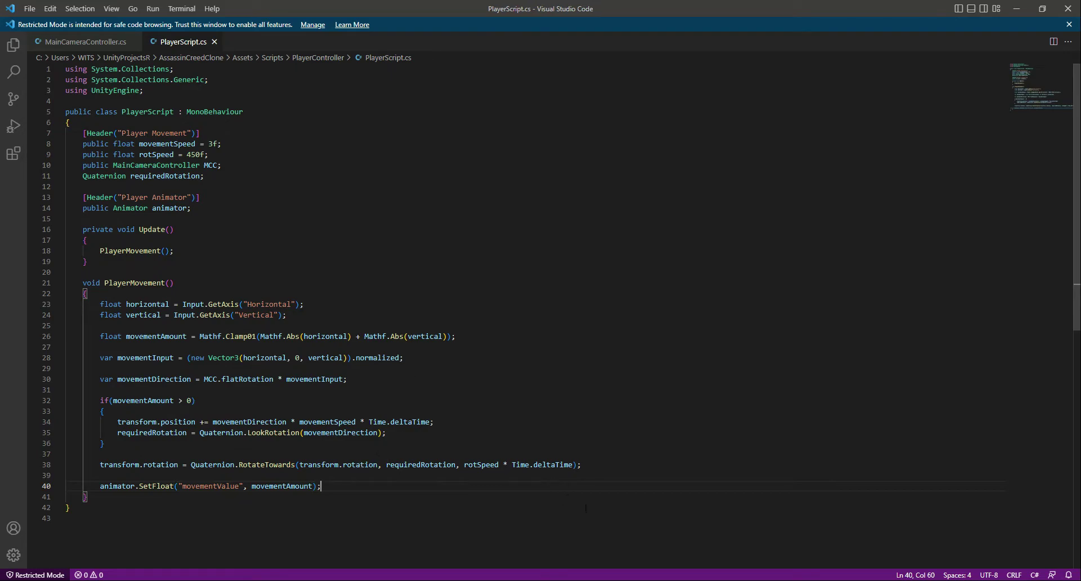
In Unity, assign the Player's own Animator component to its Player Script's Animator reference, save the scene, and show the scene view
{"action": "key", "text": "alt+Tab"}
{"action": "left_click", "coordinate": [79, 95]}
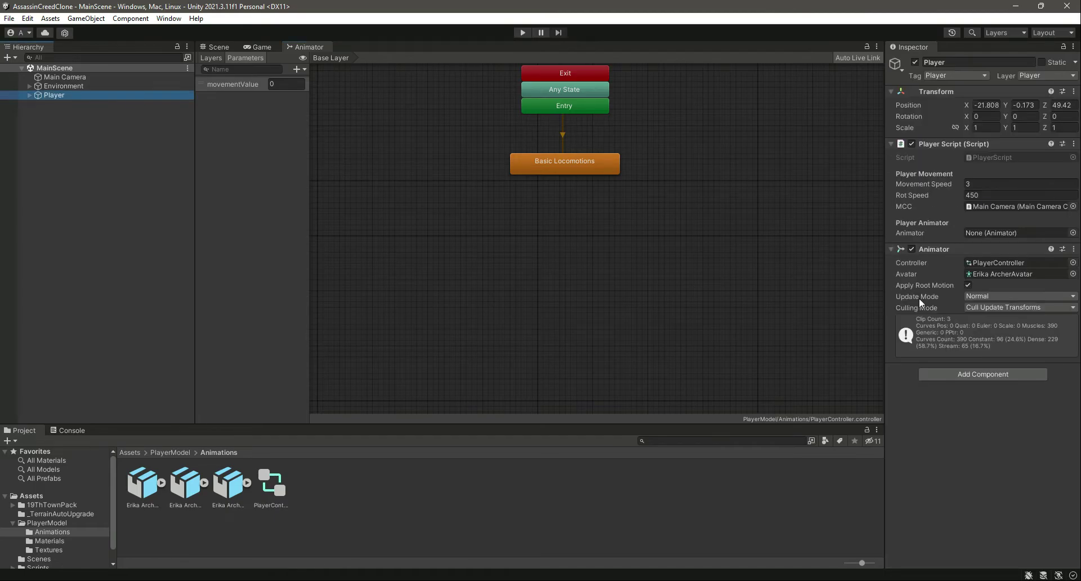
{"action": "left_click_drag", "start_coordinate": [924, 251], "coordinate": [996, 232]}
{"action": "key", "text": "ctrl+s"}
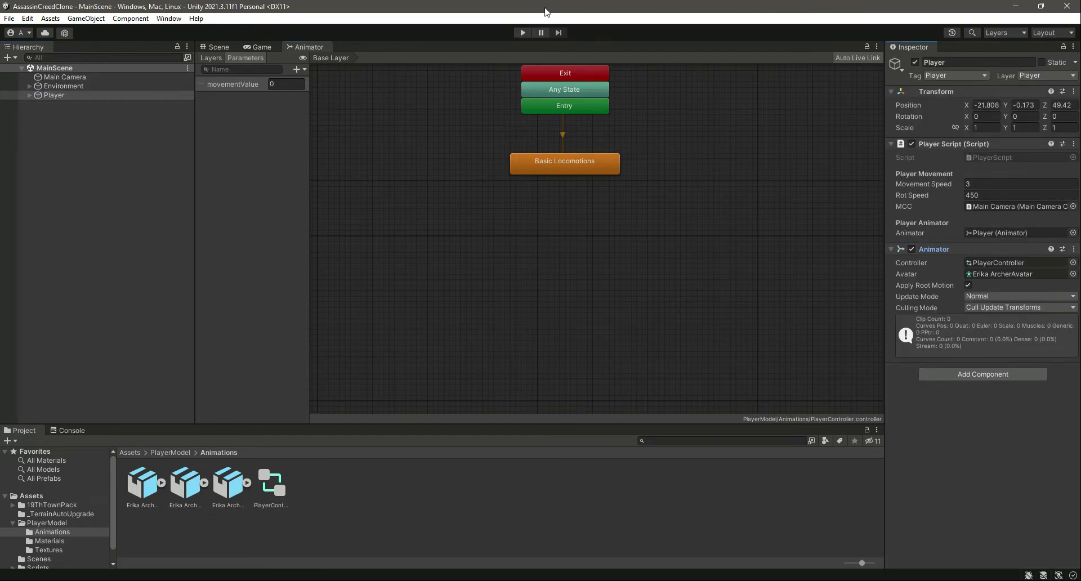
{"action": "left_click", "coordinate": [209, 48]}
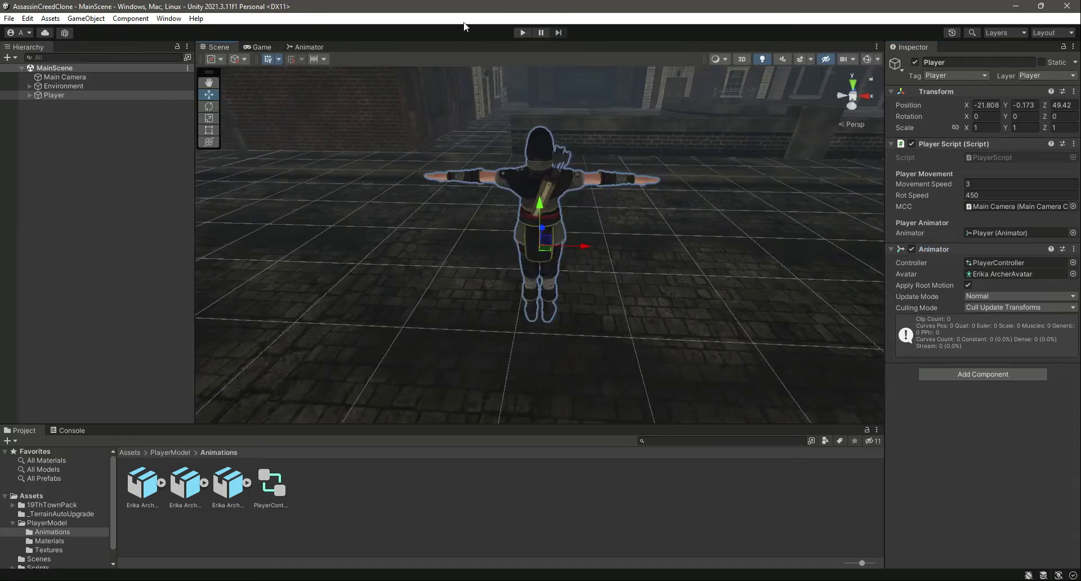
Play-test the scene by moving the Player forward to check the idle and running animations, and stop play mode
{"action": "left_click", "coordinate": [521, 32]}
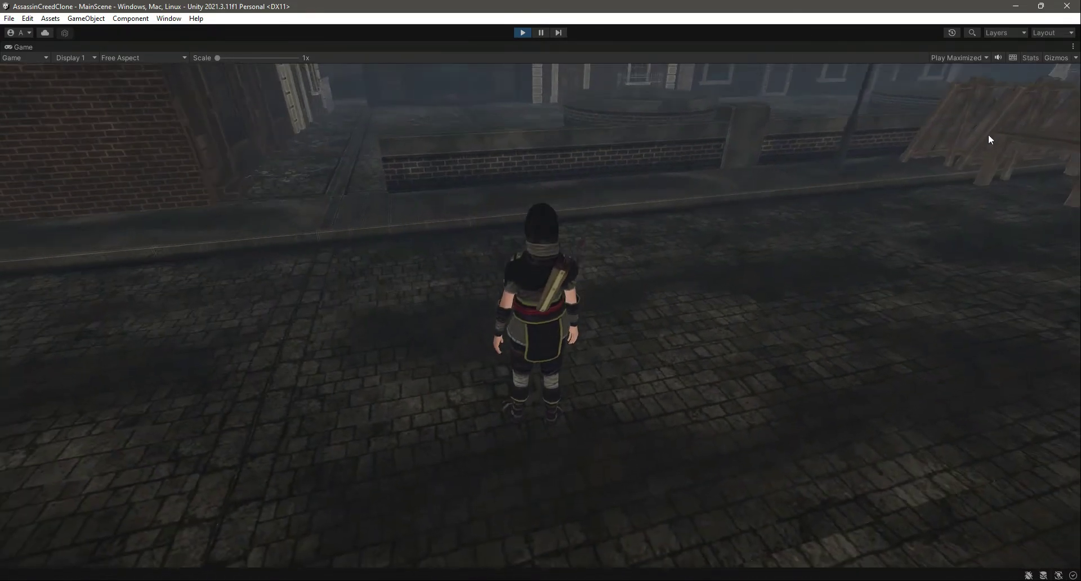
{"action": "key", "text": "w"}
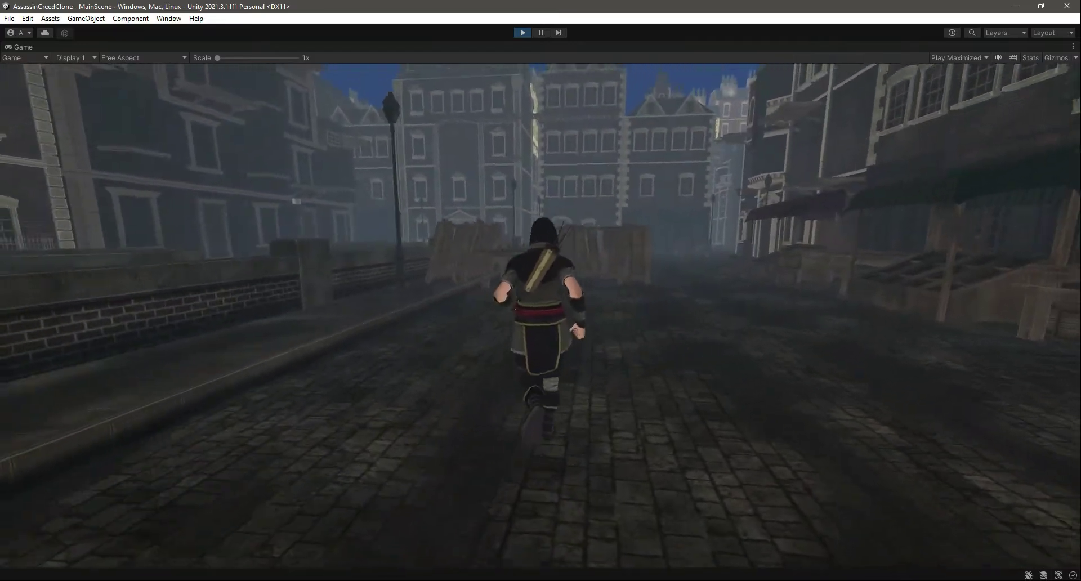
{"action": "key", "text": "w"}
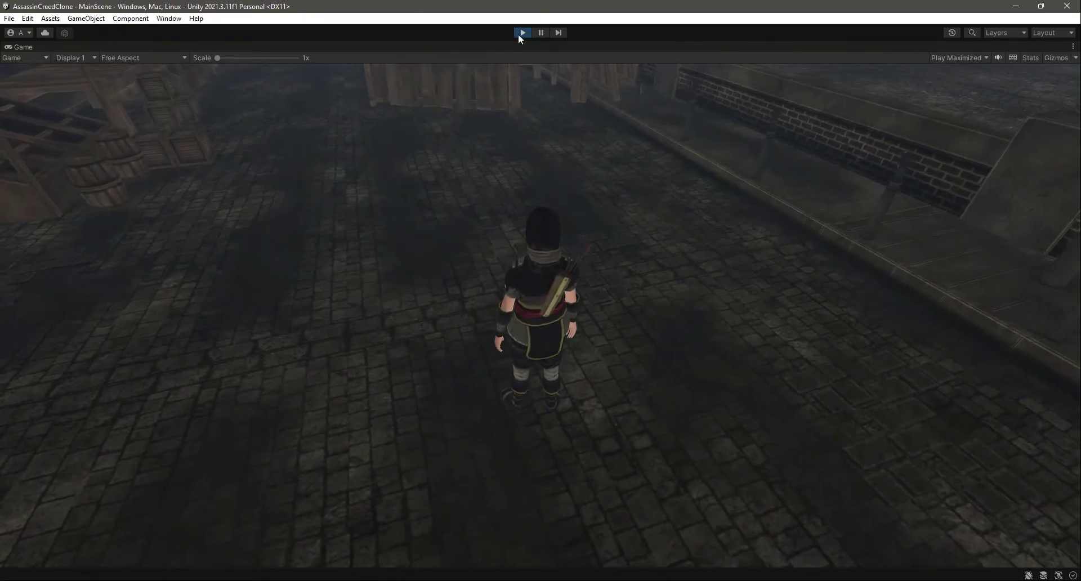
{"action": "left_click", "coordinate": [520, 34]}
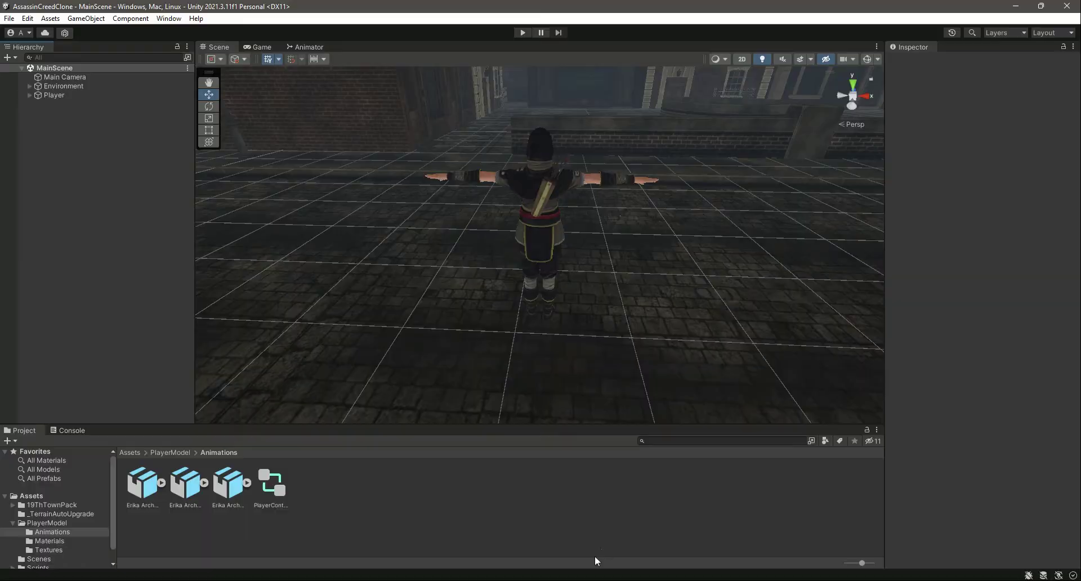
In Visual Studio Code, add 0.2f and Time.deltaTime as further arguments to the animator.SetFloat call in PlayerScript.cs and save the script
{"action": "key", "text": "alt+Tab"}
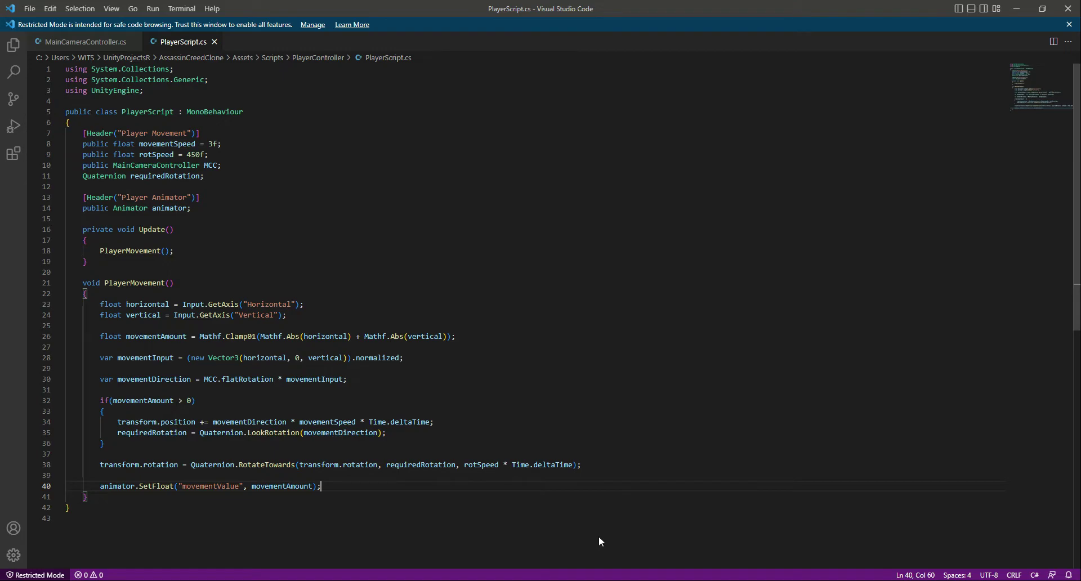
{"action": "key", "text": "Left"}
{"action": "key", "text": "Left"}
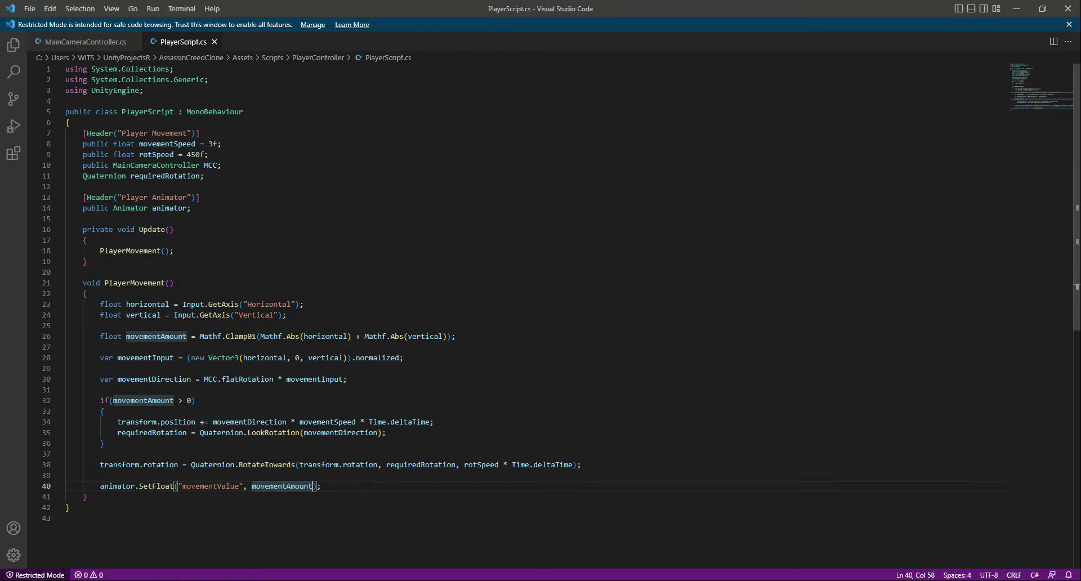
{"action": "type", "text": ","}
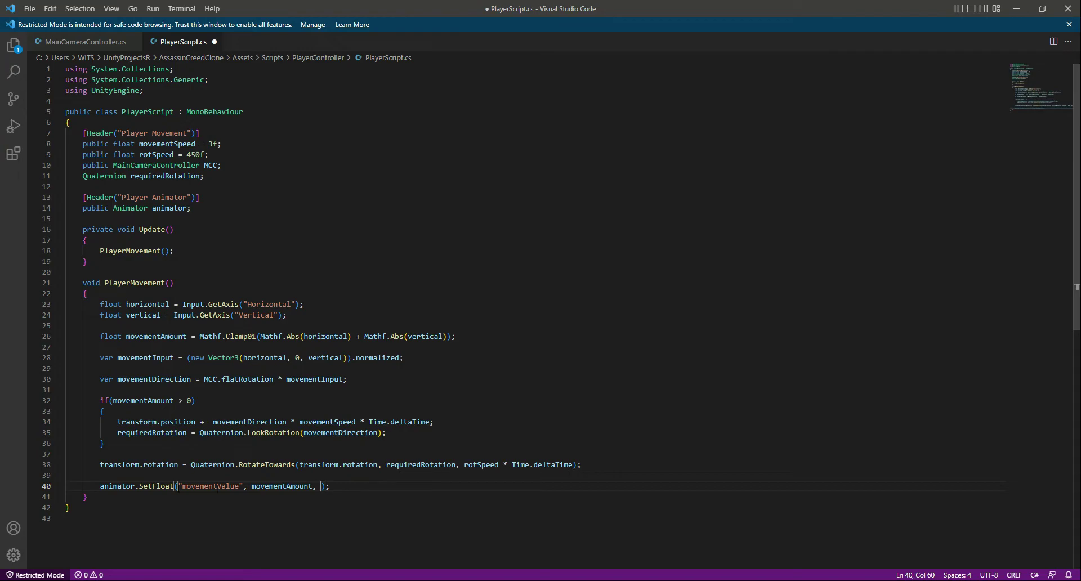
{"action": "key", "text": "shift+alt+Right"}
{"action": "key", "text": "shift+alt+Right"}
{"action": "key", "text": "Escape"}
{"action": "type", "text": "0.2"}
{"action": "type", "text": "f"}
{"action": "type", "text": ", "}
{"action": "type", "text": "Time"}
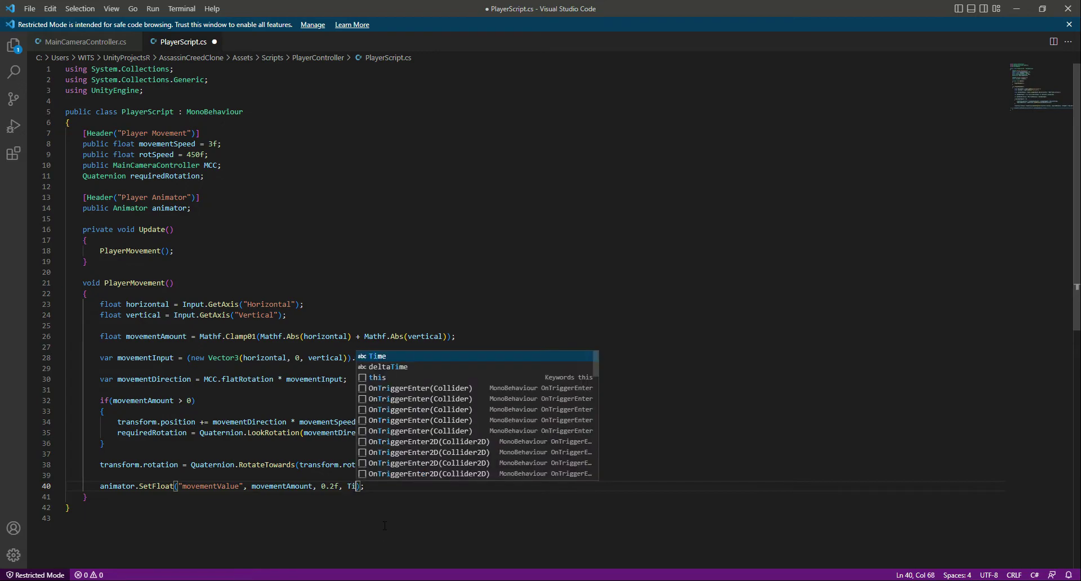
{"action": "type", "text": ".de"}
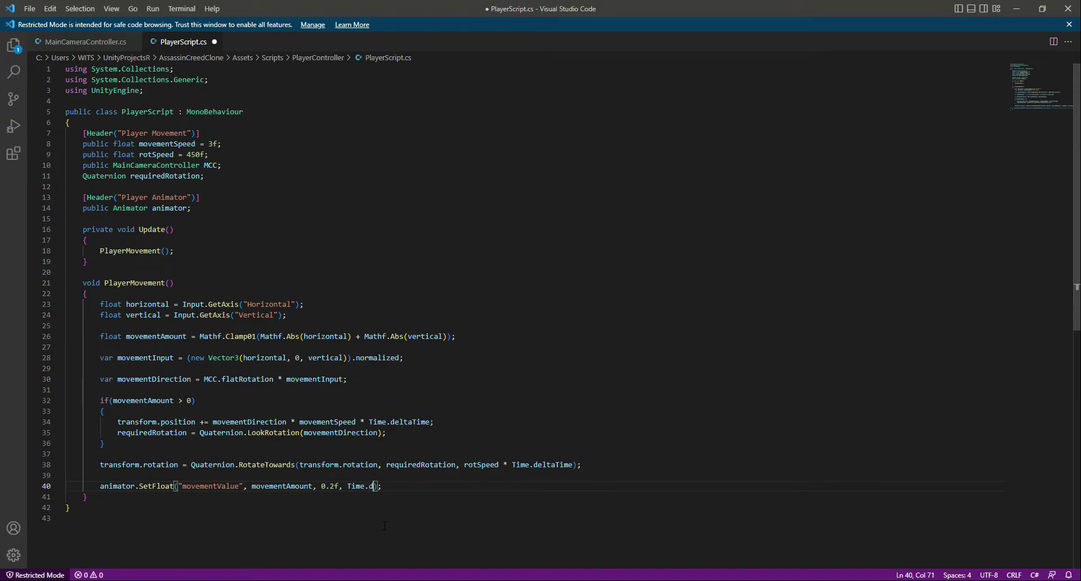
{"action": "key", "text": "Tab"}
{"action": "key", "text": "ctrl+s"}
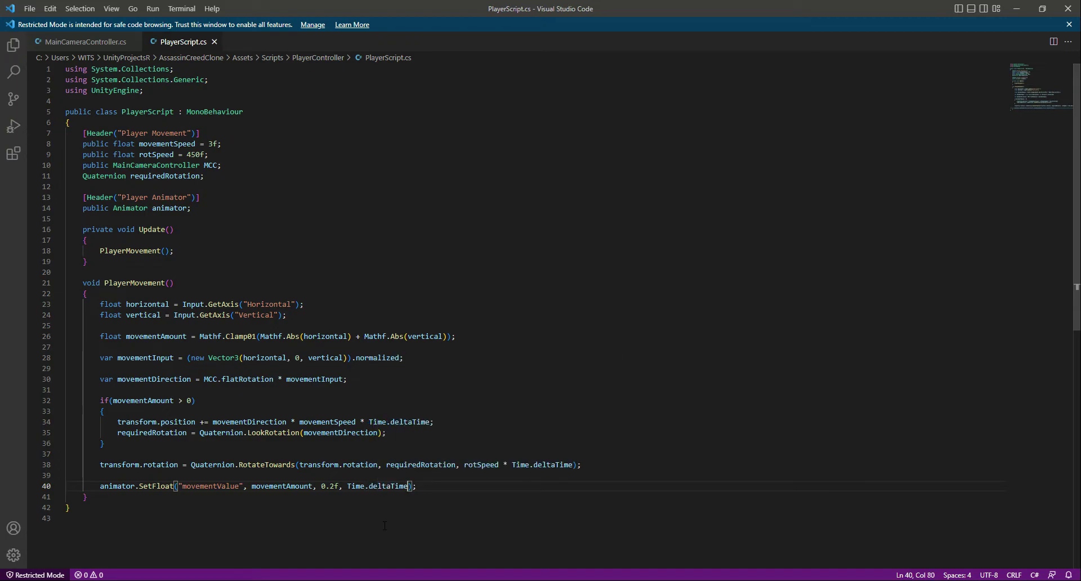
{"action": "left_click", "coordinate": [426, 486]}
Set the default movementSpeed in PlayerScript.cs to 6f and save the script
{"action": "left_click_drag", "start_coordinate": [210, 144], "coordinate": [214, 144]}
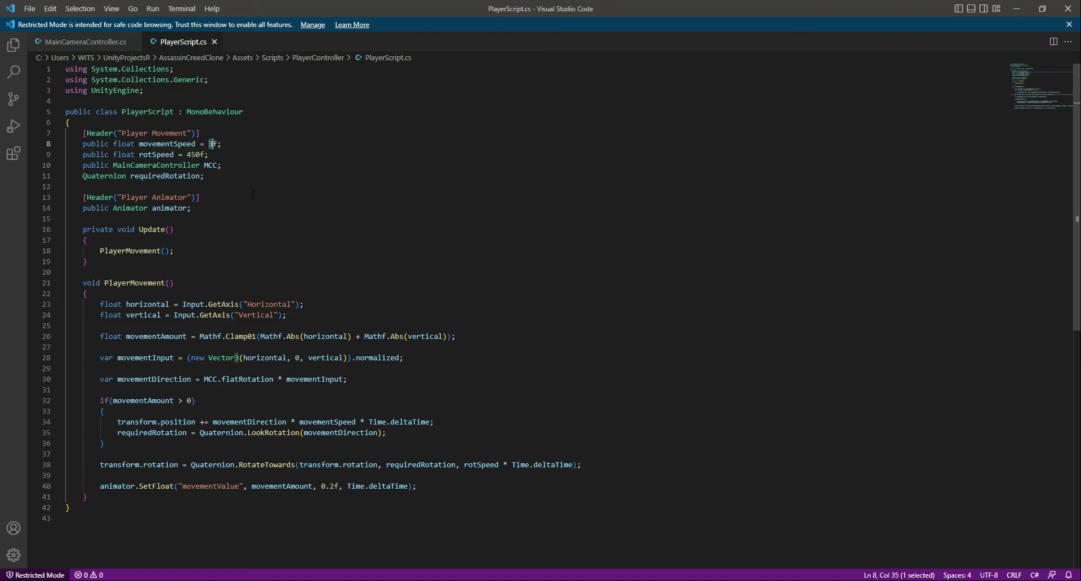
{"action": "type", "text": "6"}
{"action": "key", "text": "End"}
{"action": "key", "text": "ctrl+s"}
In Unity, set the Player's Movement Speed in its Player Script component to 6 and save the scene
{"action": "key", "text": "alt+Tab"}
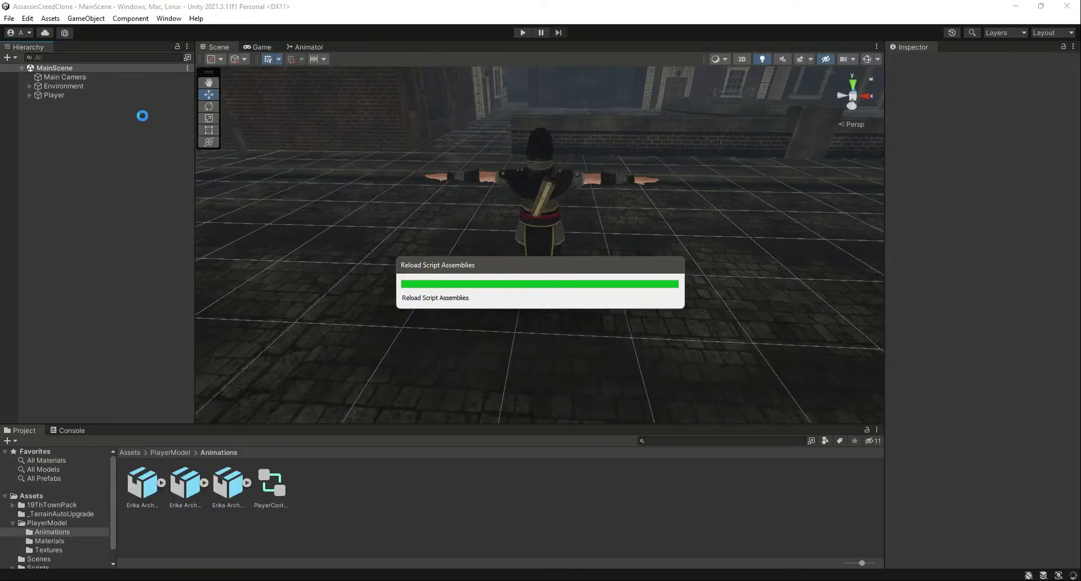
{"action": "left_click", "coordinate": [70, 98]}
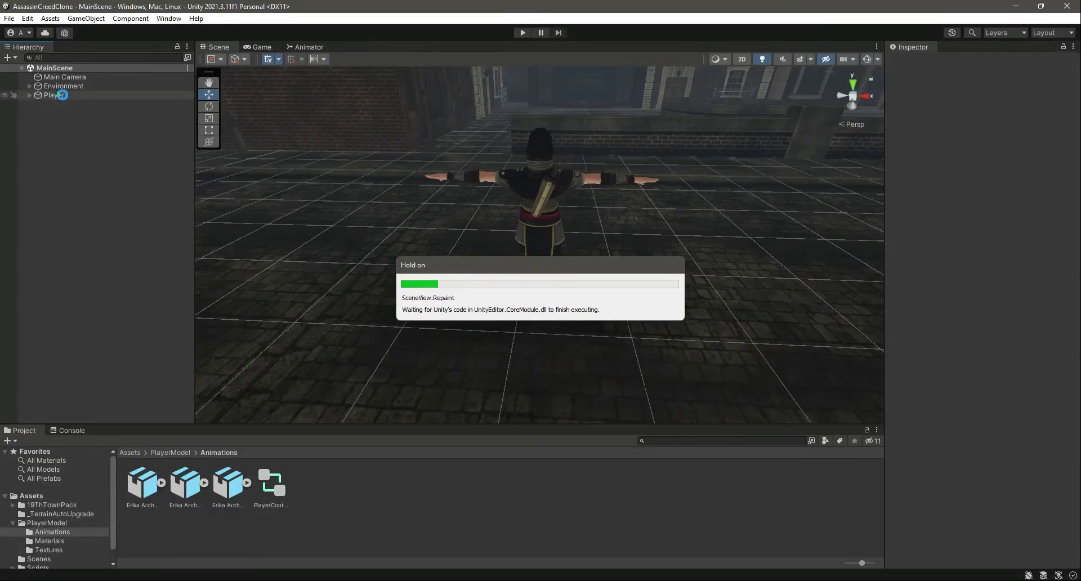
{"action": "left_click", "coordinate": [960, 184]}
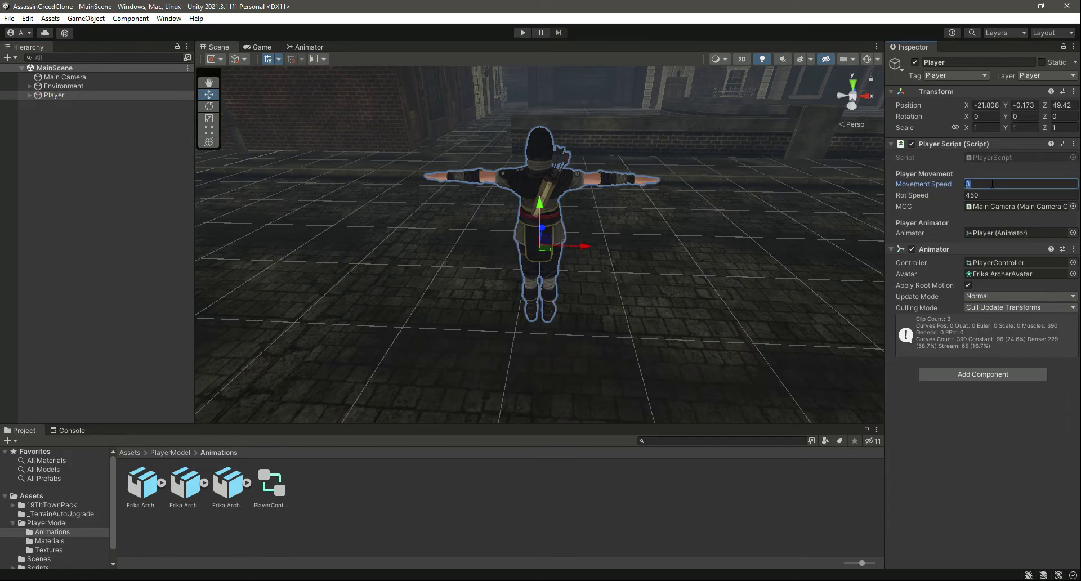
{"action": "type", "text": "6"}
{"action": "left_click", "coordinate": [994, 481]}
{"action": "key", "text": "ctrl+s"}
Play-test the scene, moving the Player in several directions to judge the damped animation blending and running speed, and stop play mode
{"action": "left_click", "coordinate": [523, 32]}
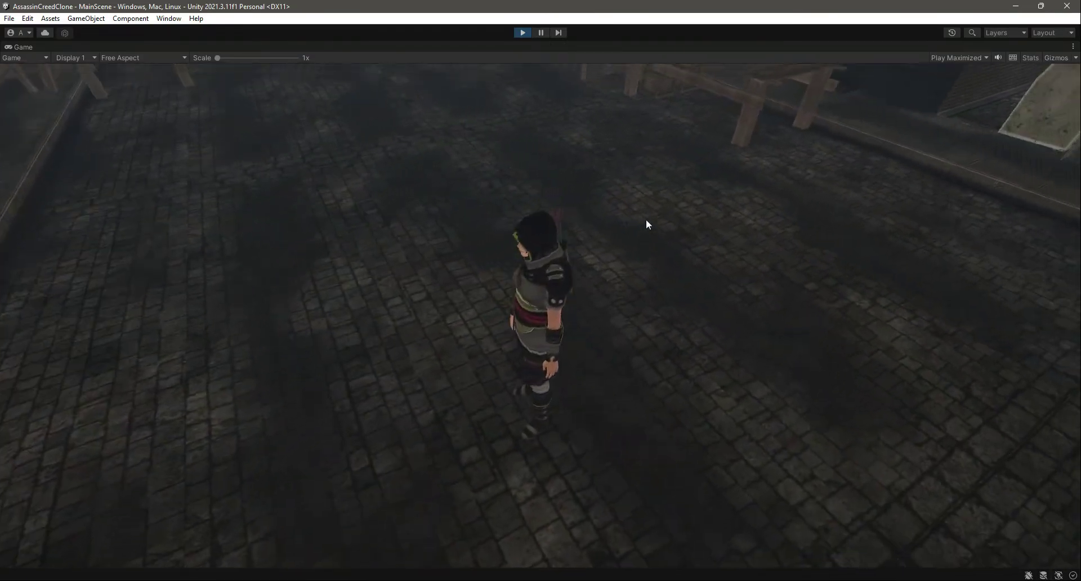
{"action": "key", "text": "w"}
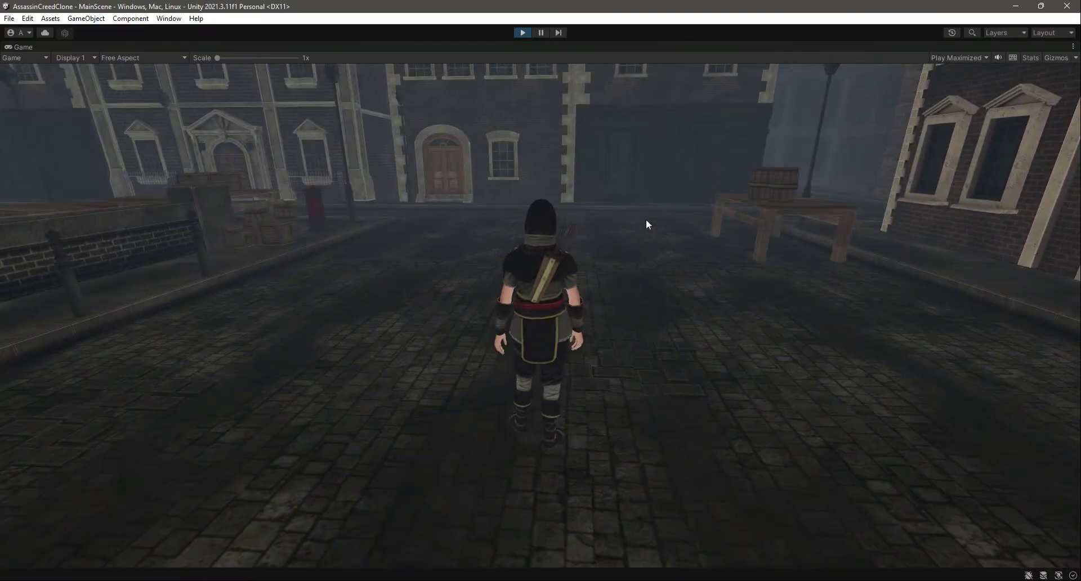
{"action": "key", "text": "w"}
{"action": "key", "text": "a"}
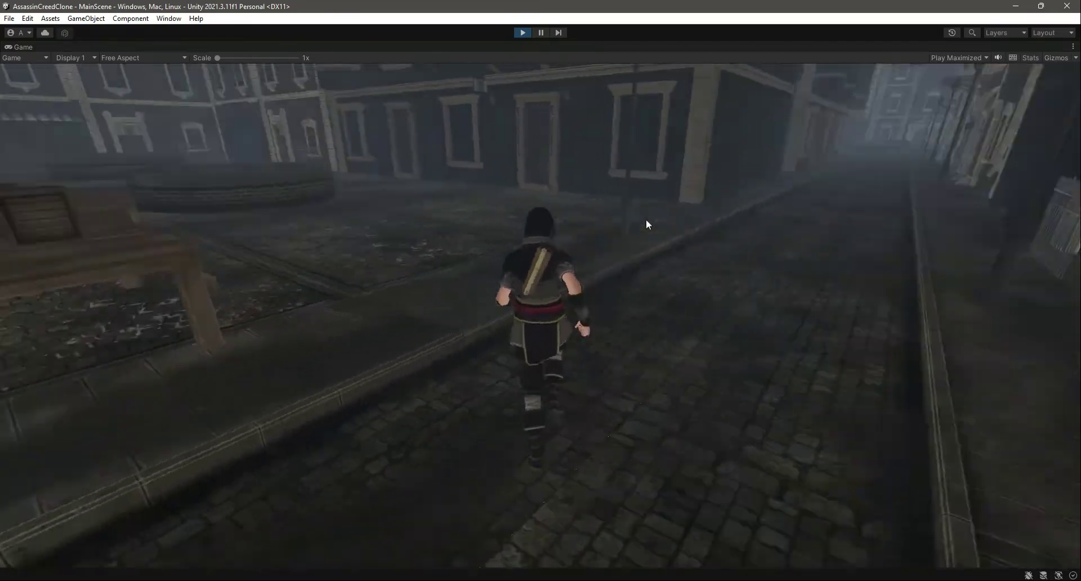
{"action": "key", "text": "a"}
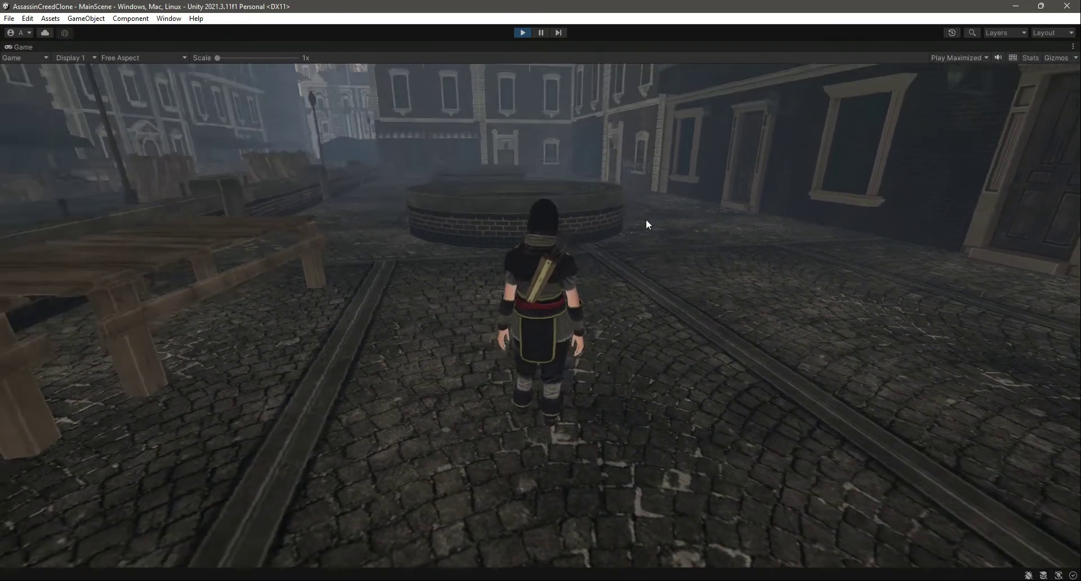
{"action": "key", "text": "d"}
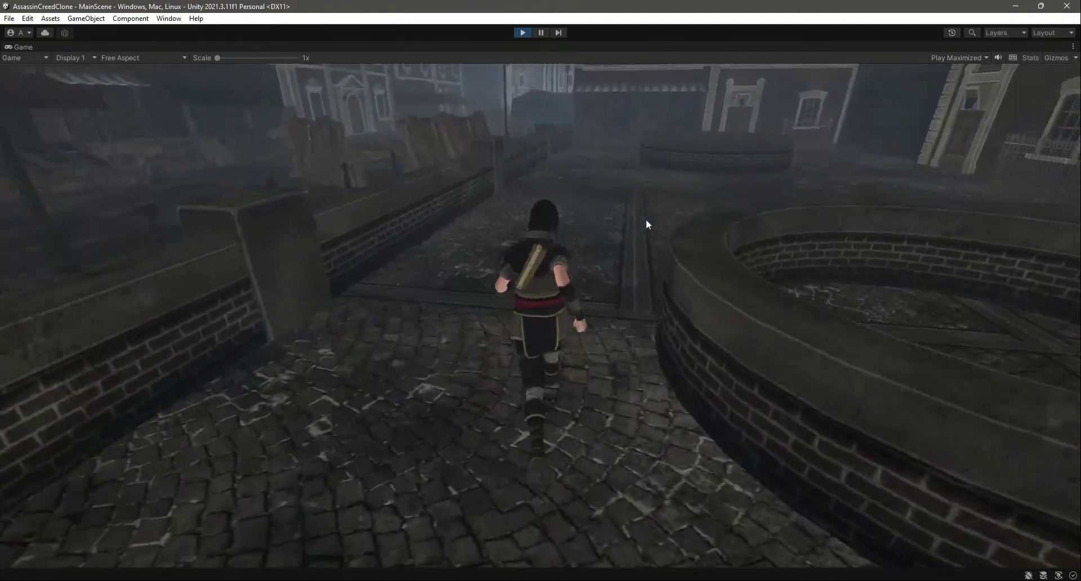
{"action": "key", "text": "a"}
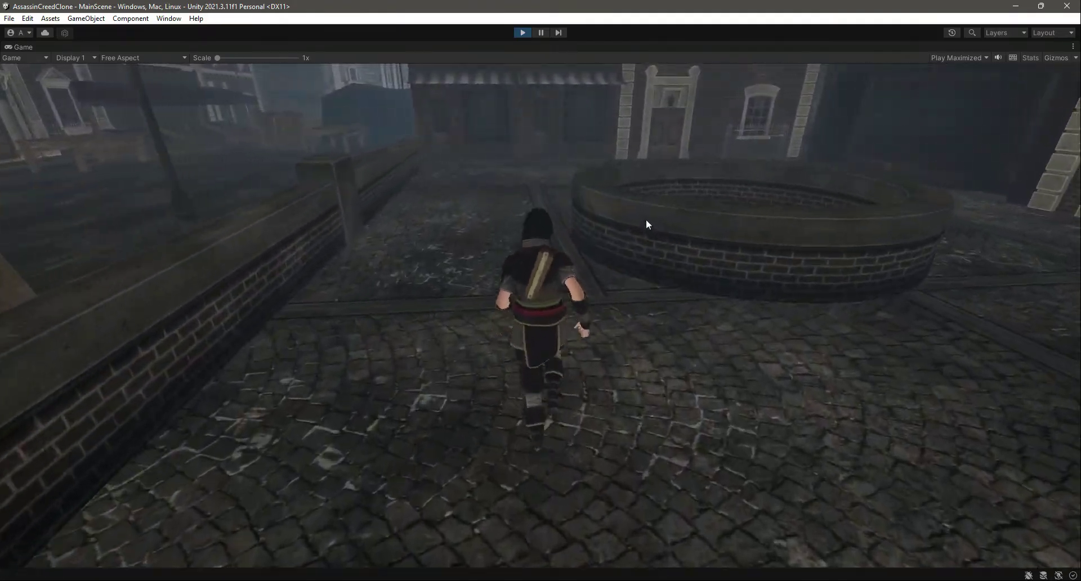
{"action": "key", "text": "w"}
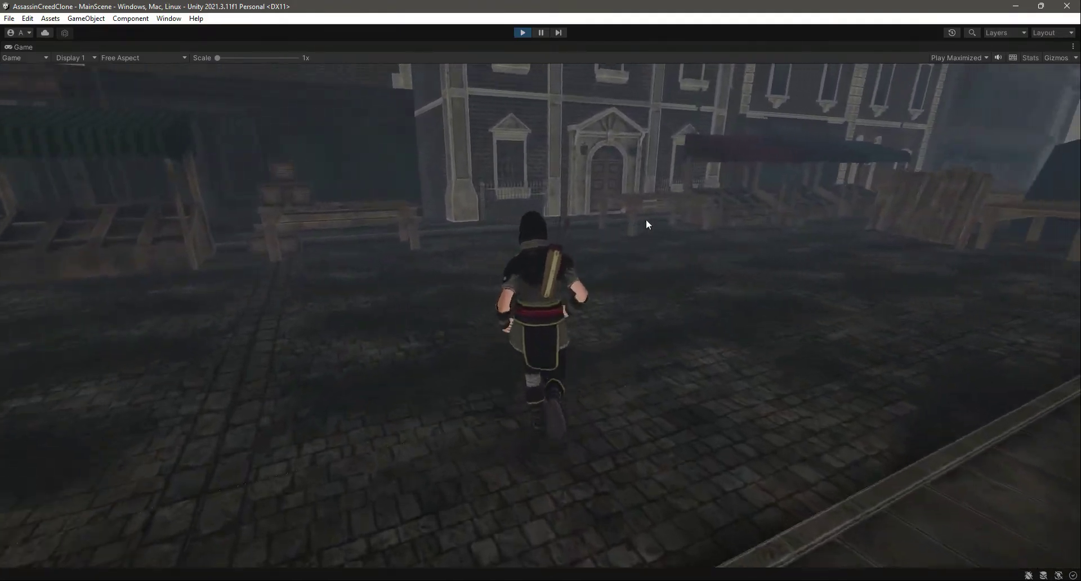
{"action": "key", "text": "a"}
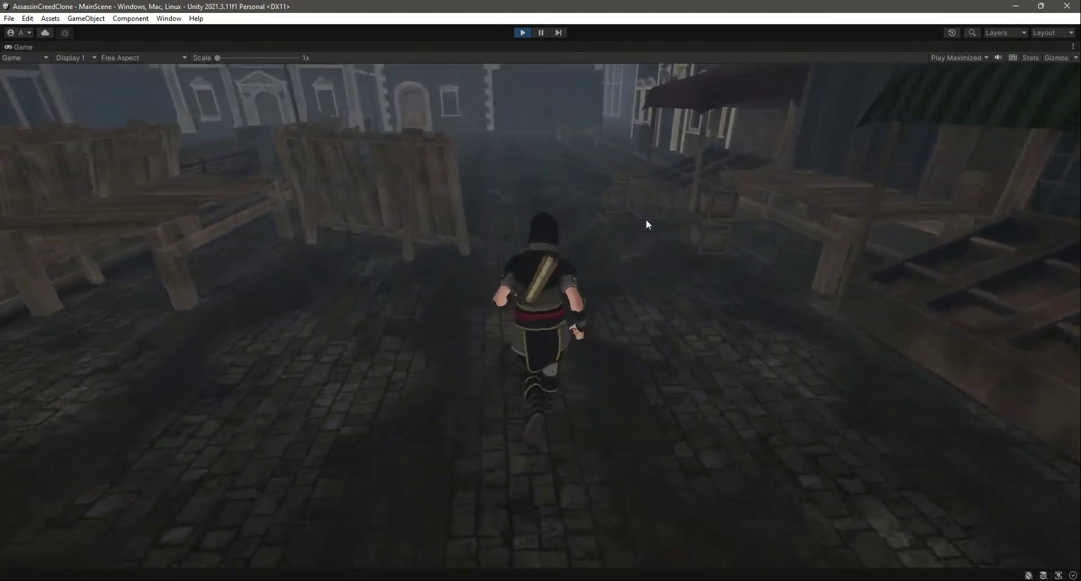
{"action": "key", "text": "s"}
{"action": "key", "text": "w"}
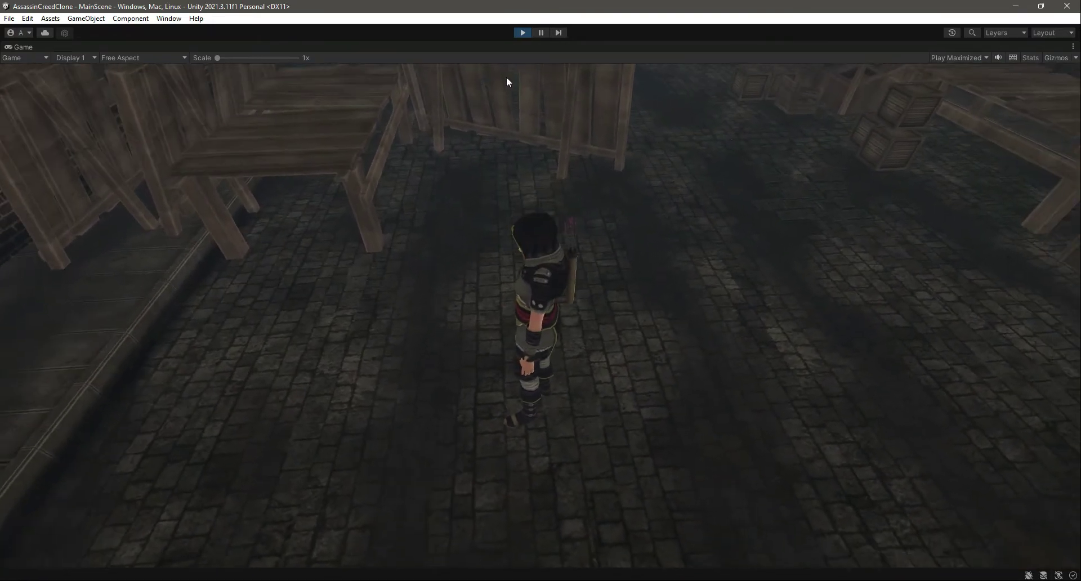
{"action": "left_click", "coordinate": [522, 33]}
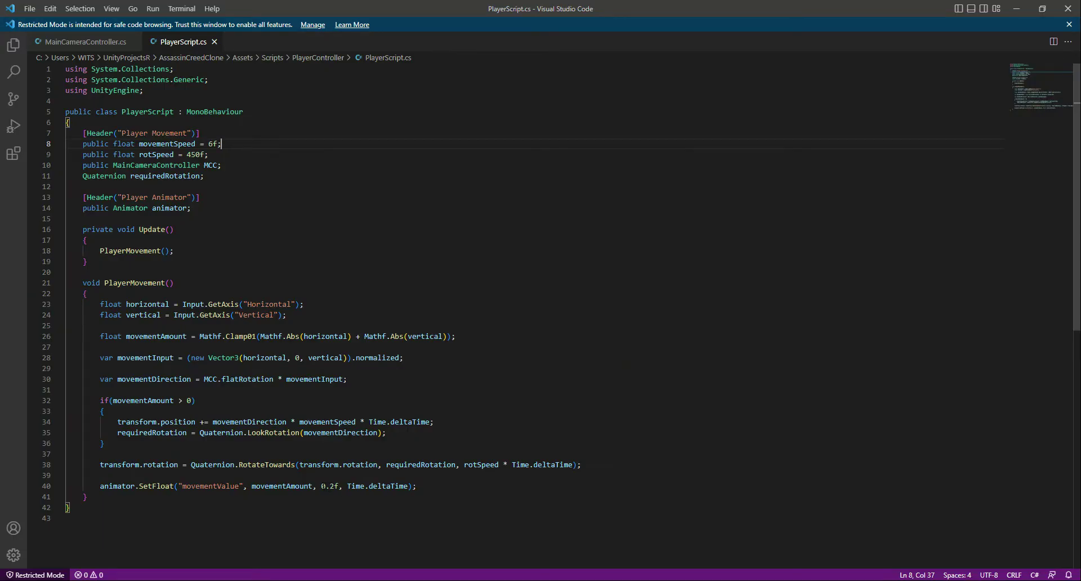
In PlayerScript.cs in Visual Studio Code, set the default movementSpeed to 5f and save the script
{"action": "left_click_drag", "start_coordinate": [321, 486], "coordinate": [338, 486]}
{"action": "left_click", "coordinate": [448, 485]}
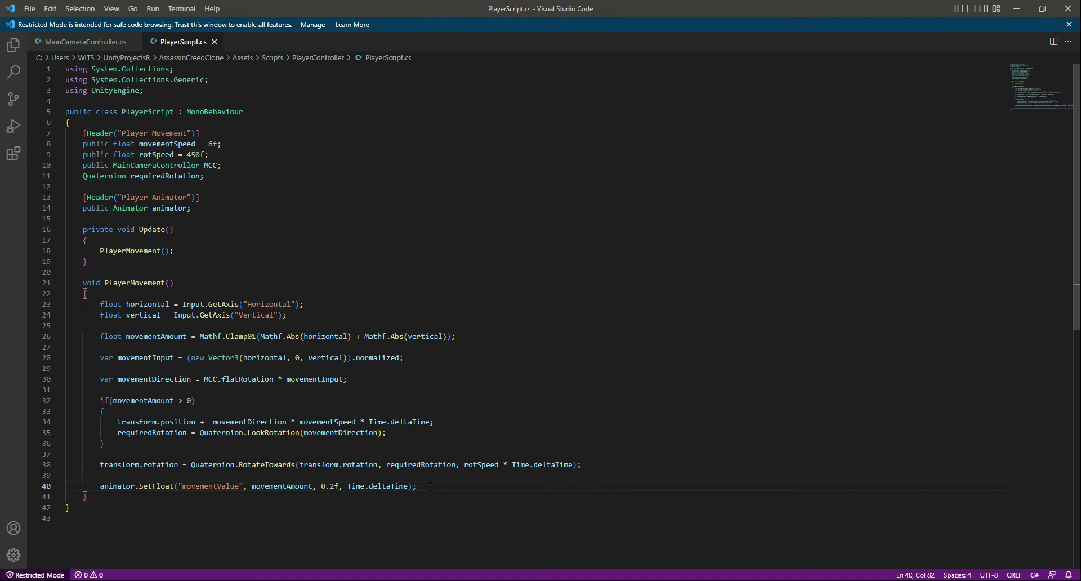
{"action": "left_click_drag", "start_coordinate": [208, 144], "coordinate": [213, 144]}
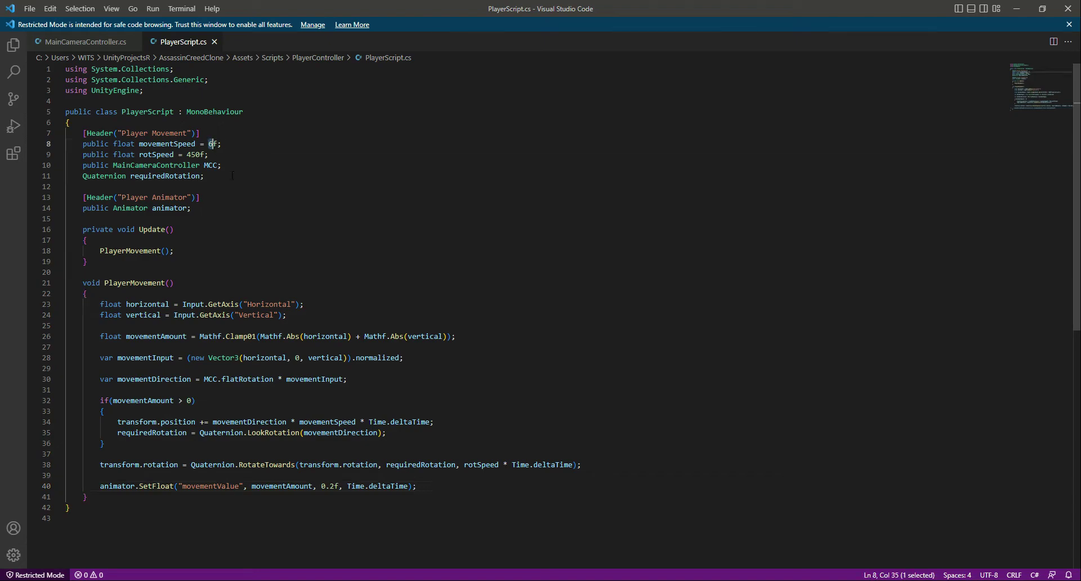
{"action": "type", "text": "5"}
{"action": "key", "text": "ctrl+s"}
In Unity, set the Player's Movement Speed in its Player Script component to 5
{"action": "key", "text": "alt+Tab"}
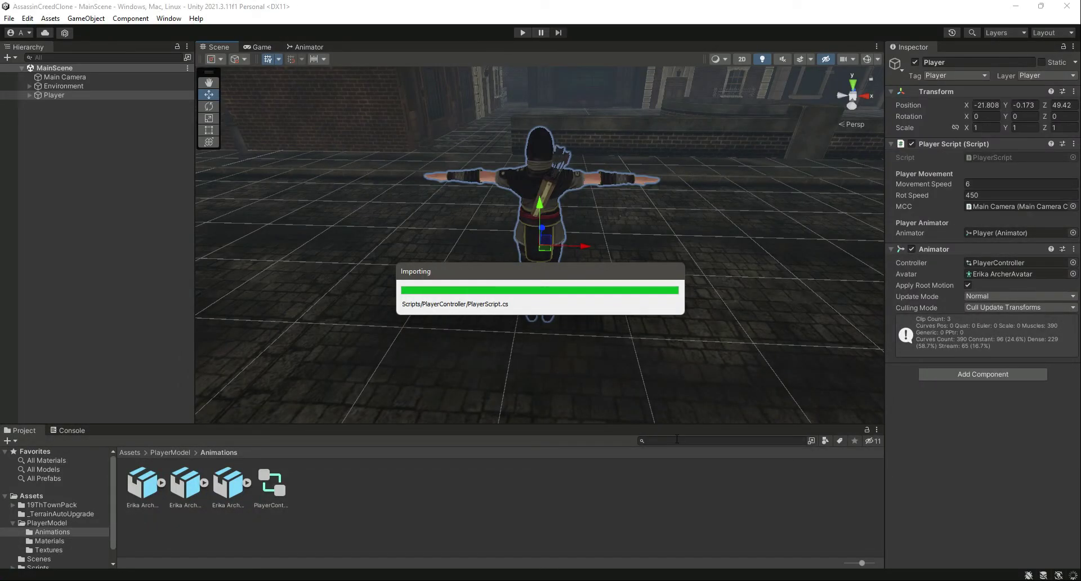
{"action": "left_click", "coordinate": [984, 183]}
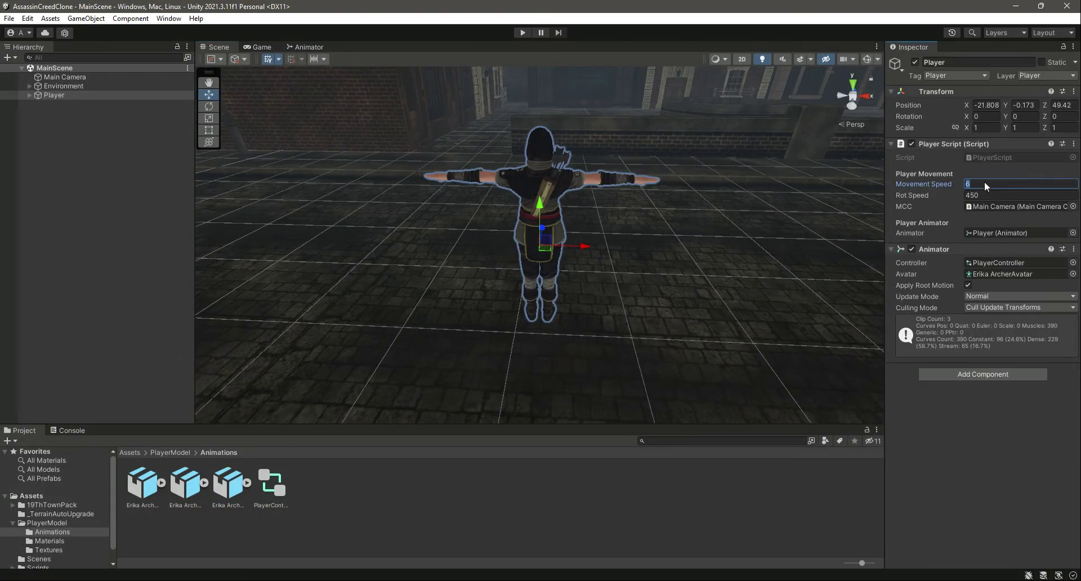
{"action": "type", "text": "5"}
Play-test running and stopping at the new movement speed, stop play mode, and deselect the Player
{"action": "left_click", "coordinate": [523, 33]}
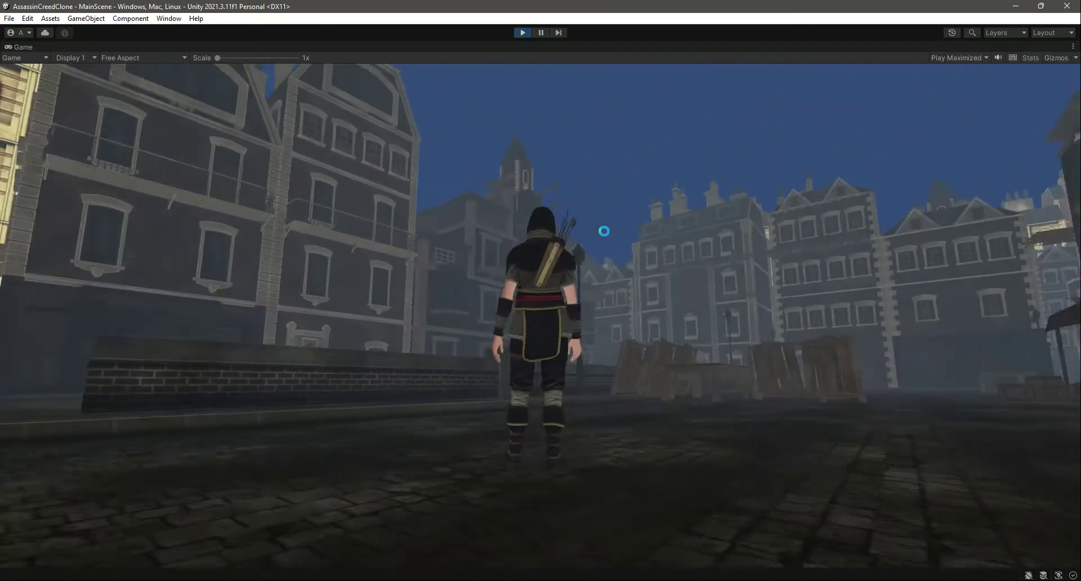
{"action": "key", "text": "w"}
{"action": "key", "text": "w"}
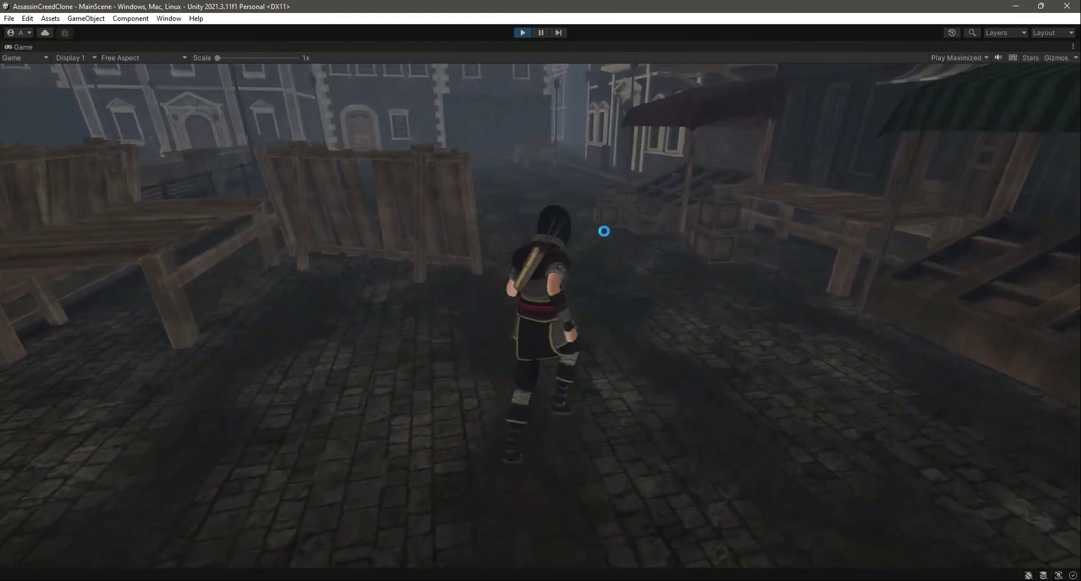
{"action": "key", "text": "w"}
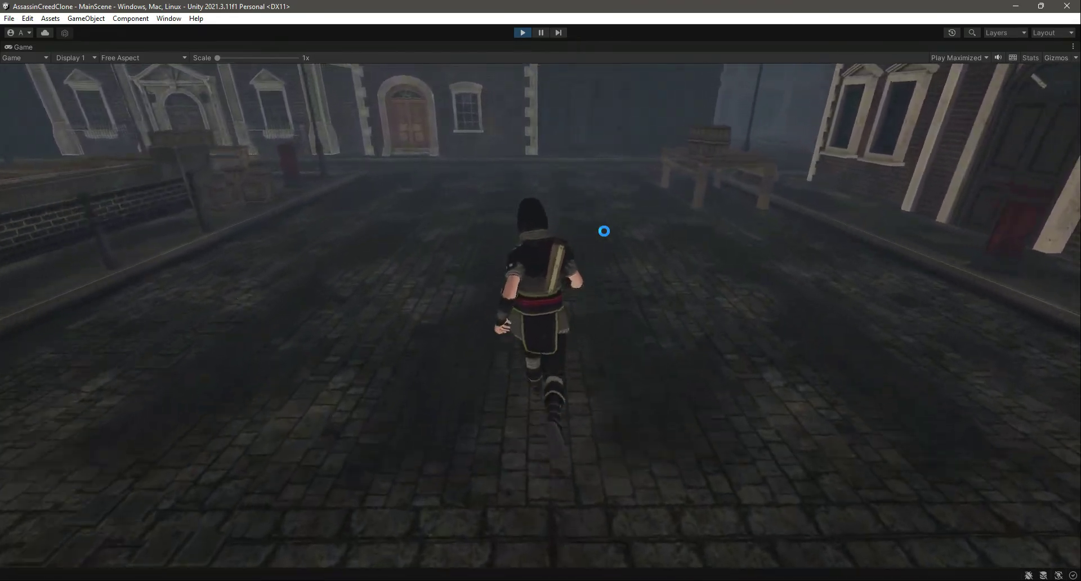
{"action": "key", "text": "w"}
{"action": "key", "text": "w"}
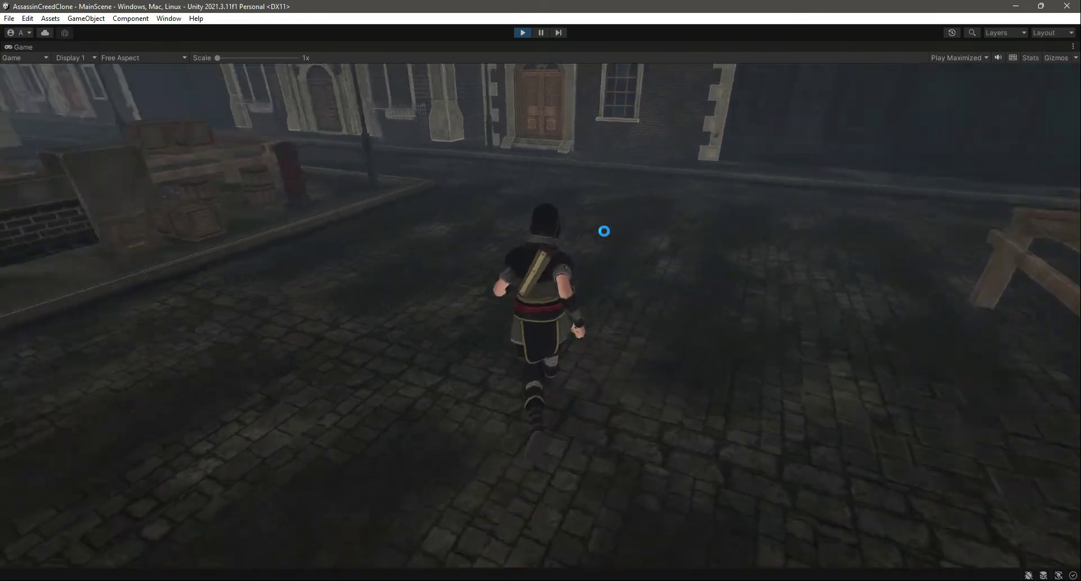
{"action": "key", "text": "w"}
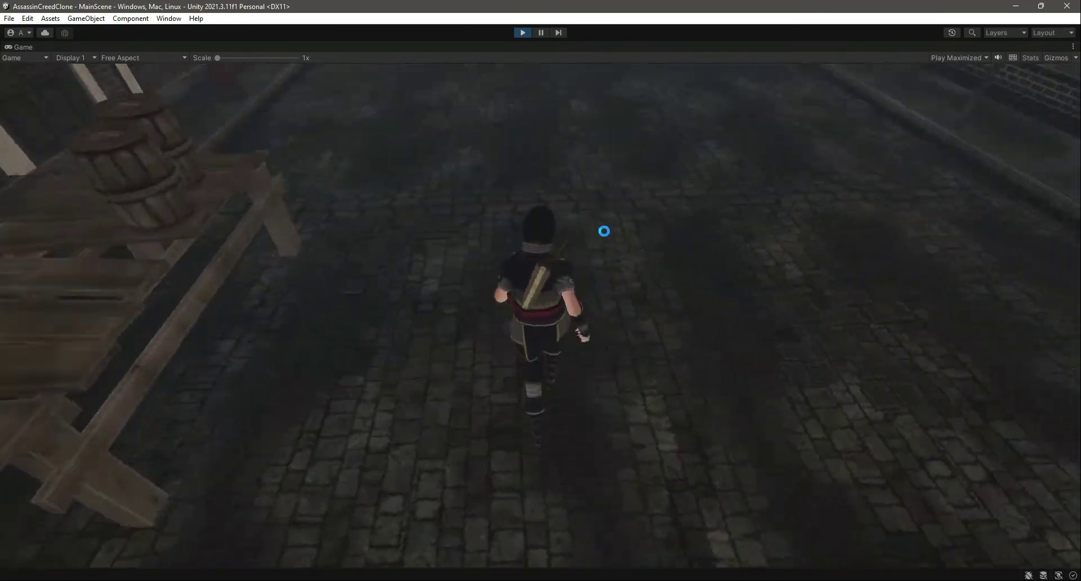
{"action": "key", "text": "w"}
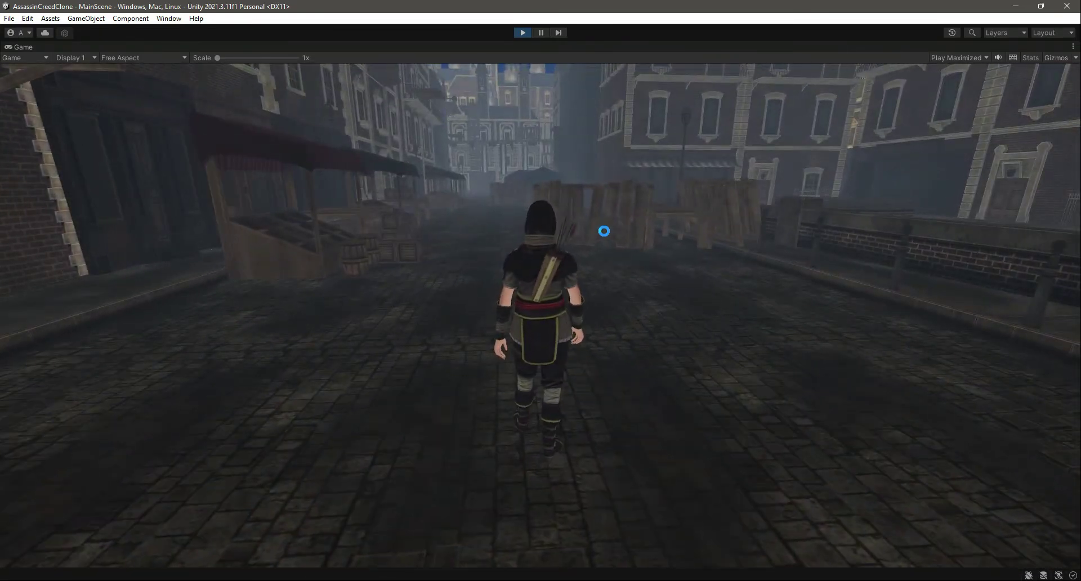
{"action": "key", "text": "w"}
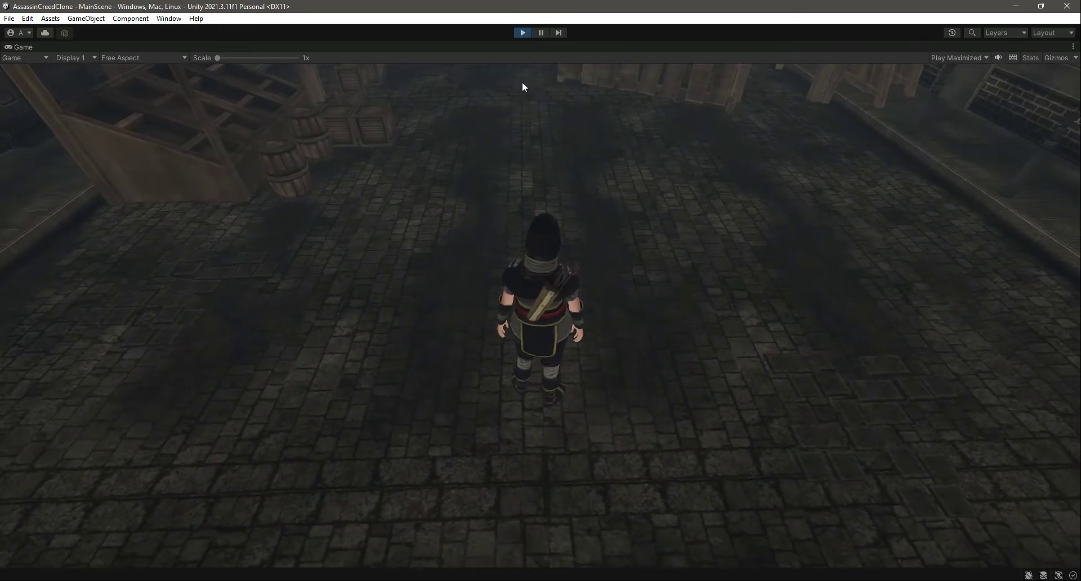
{"action": "left_click", "coordinate": [522, 32]}
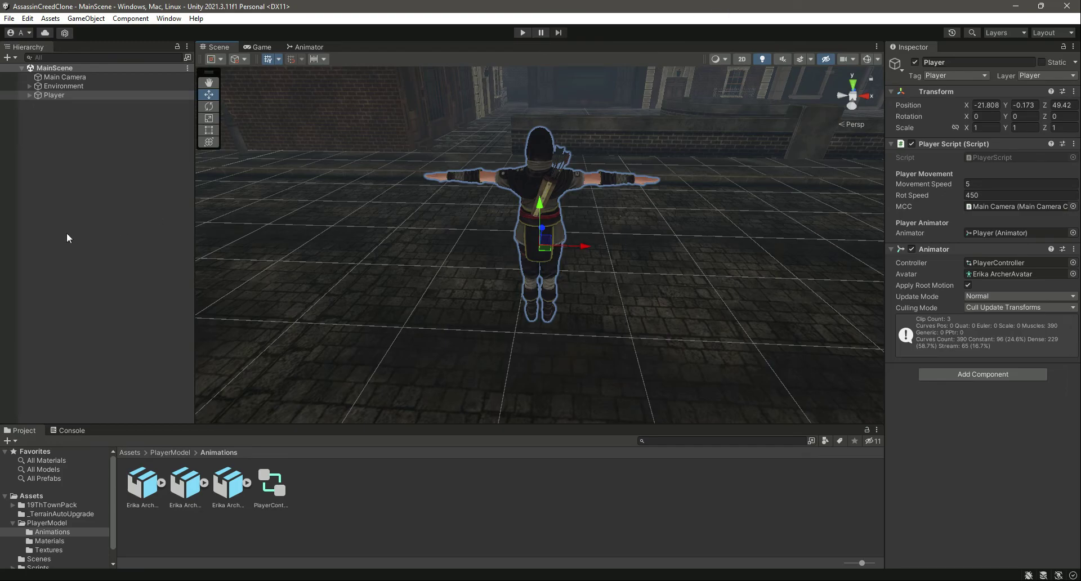
{"action": "left_click", "coordinate": [150, 221]}
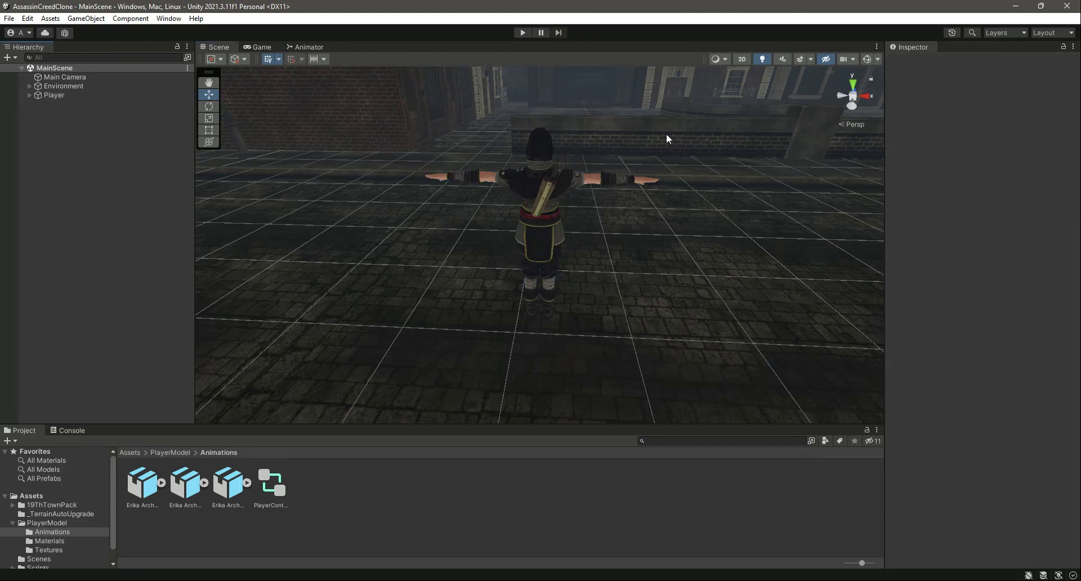